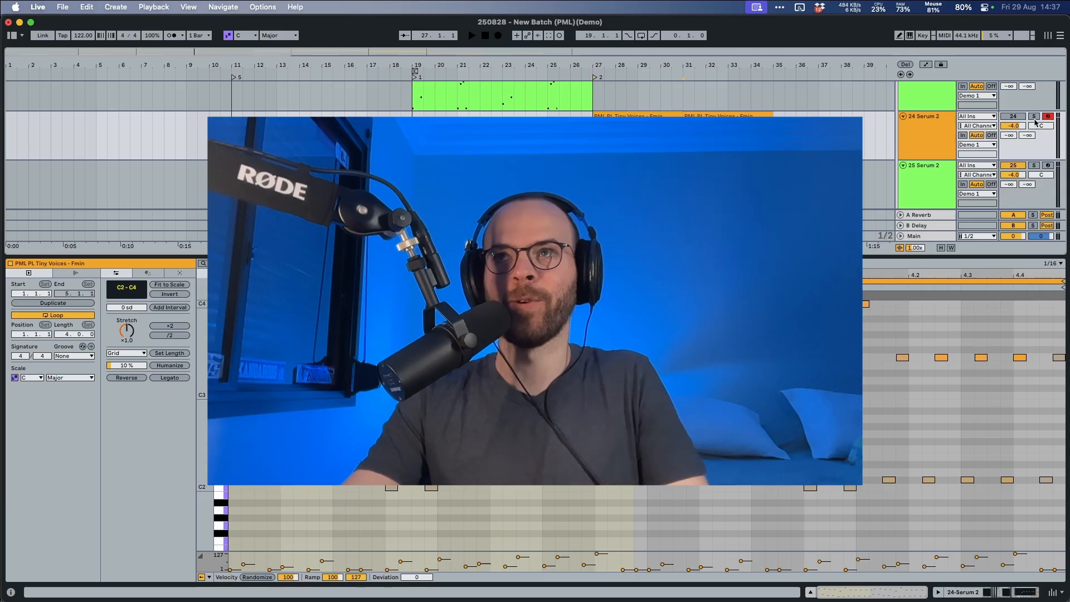
# Solo Serum 2 track 24 and play back its finished reference sound.
pyautogui.click(1033, 117)
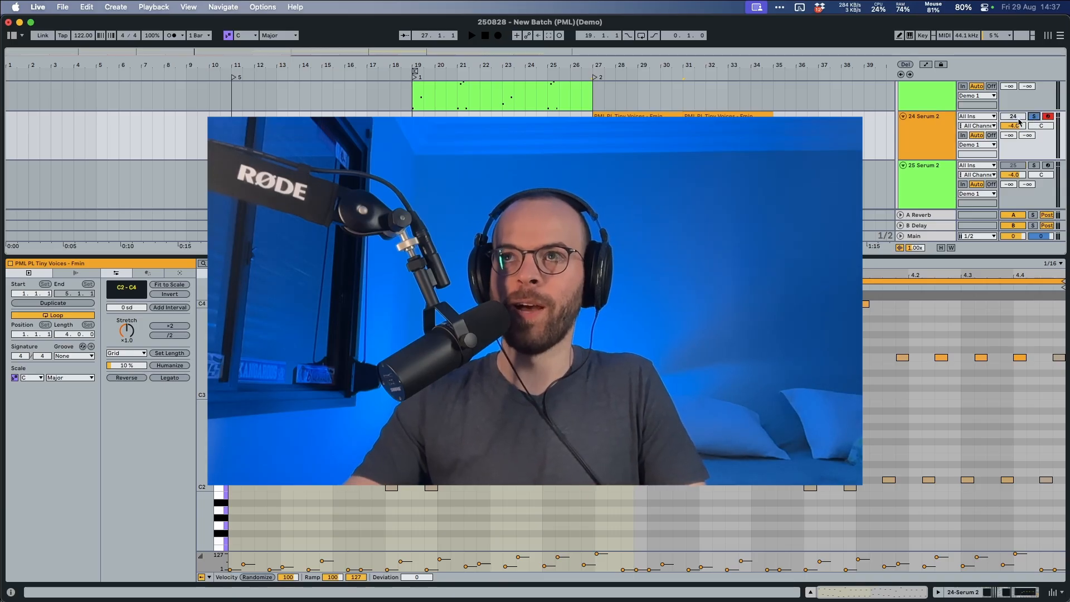
pyautogui.click(1018, 118)
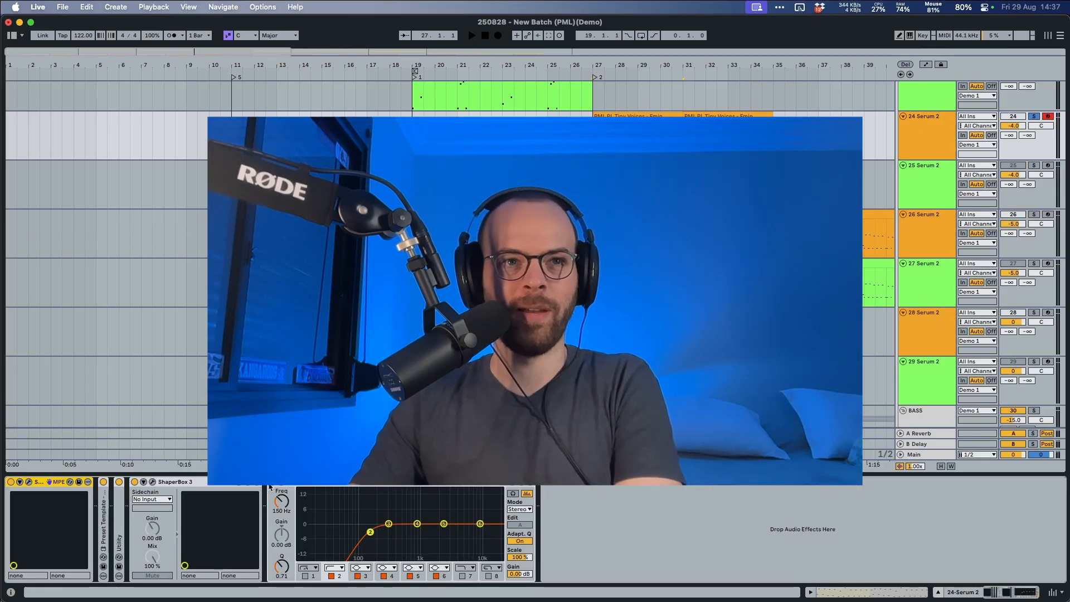
pyautogui.press('space')
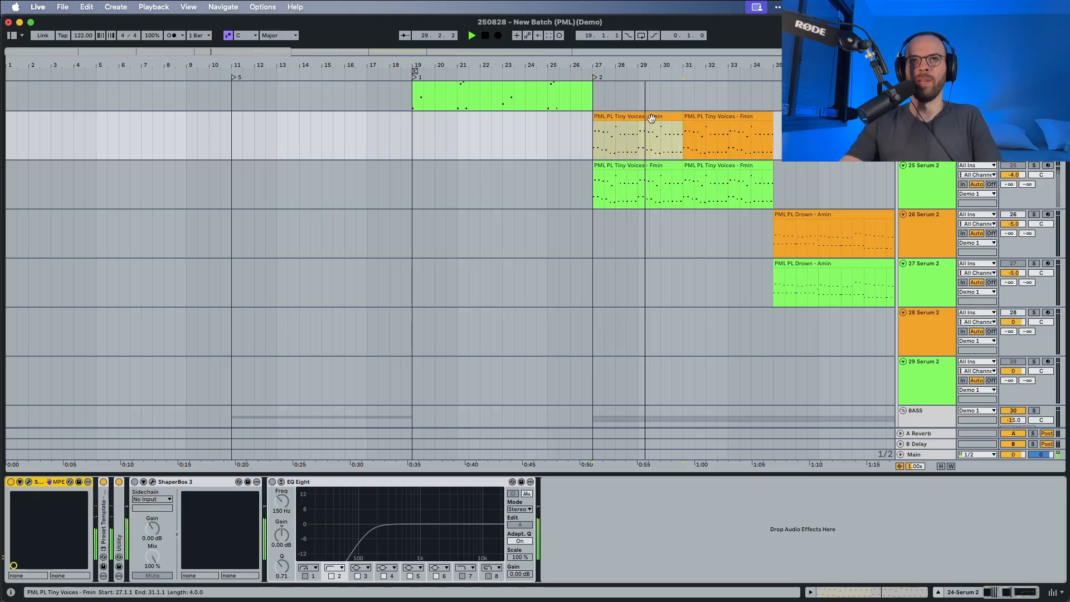
# Open both PML PL Tiny Voices clips on track 24 together to inspect their notes, and return to the device chain.
pyautogui.doubleClick(653, 117)
pyautogui.keyDown('shift'); pyautogui.click(700, 118); pyautogui.keyUp('shift')
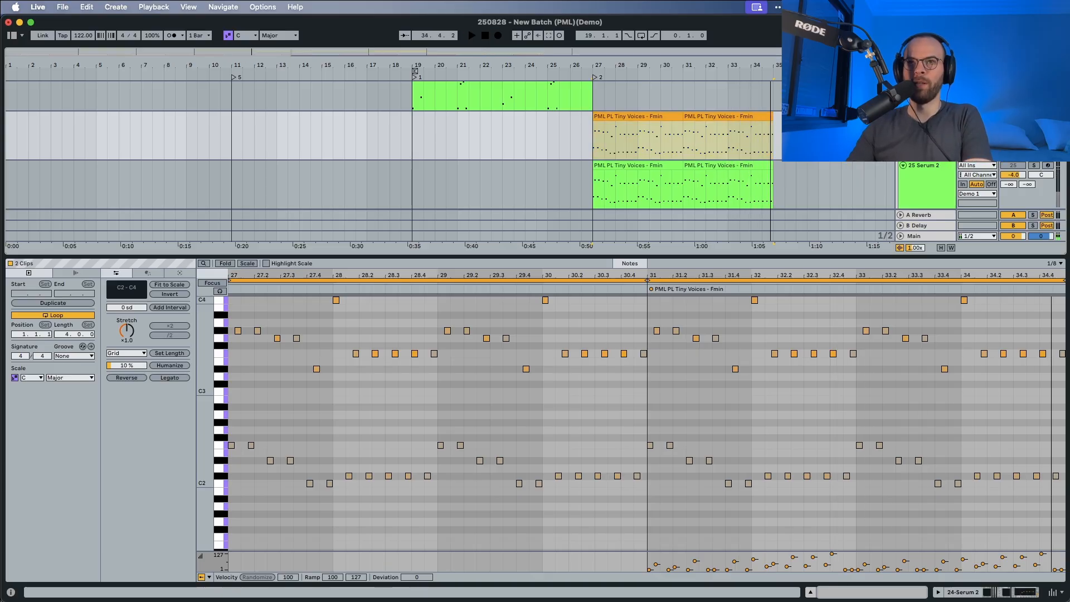
pyautogui.hotkey('shift', 'Tab')
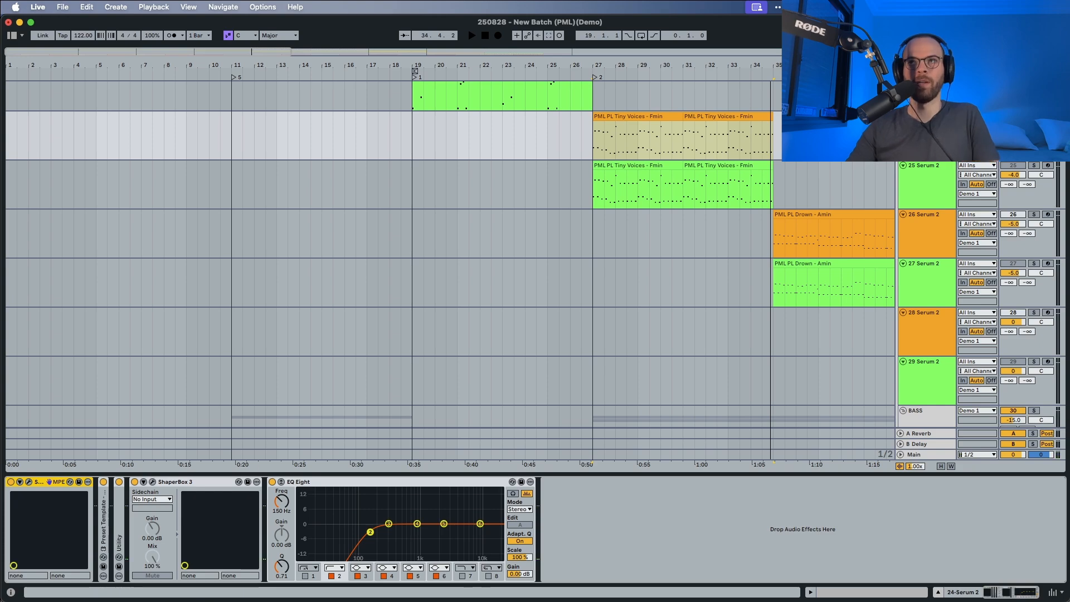
pyautogui.press('space')
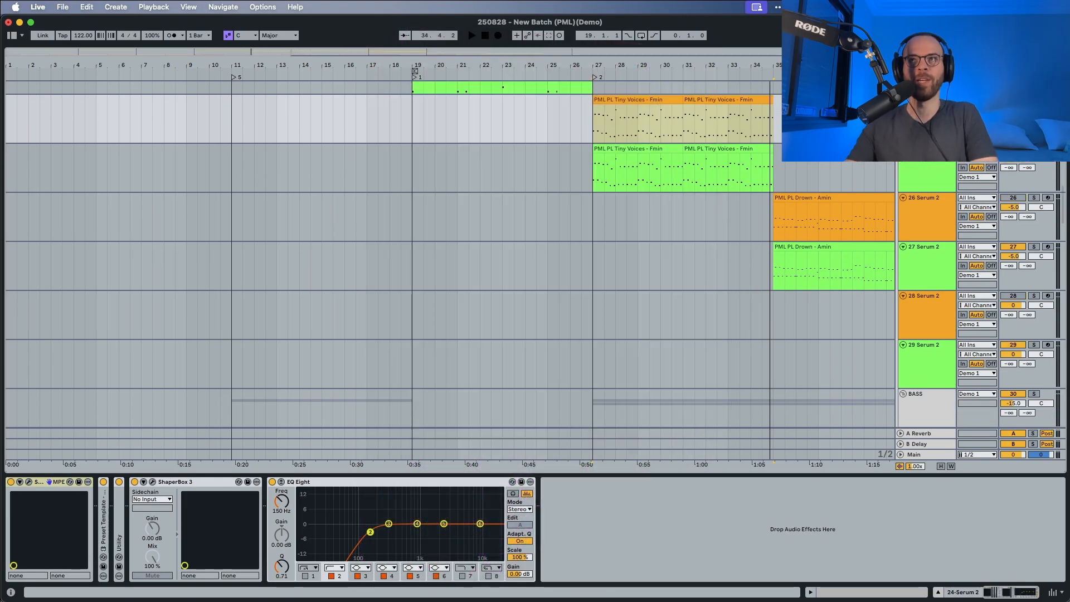
# Switch to track 25, open its Serum 2 instrument, and audition the Init patch.
pyautogui.click(188, 482)
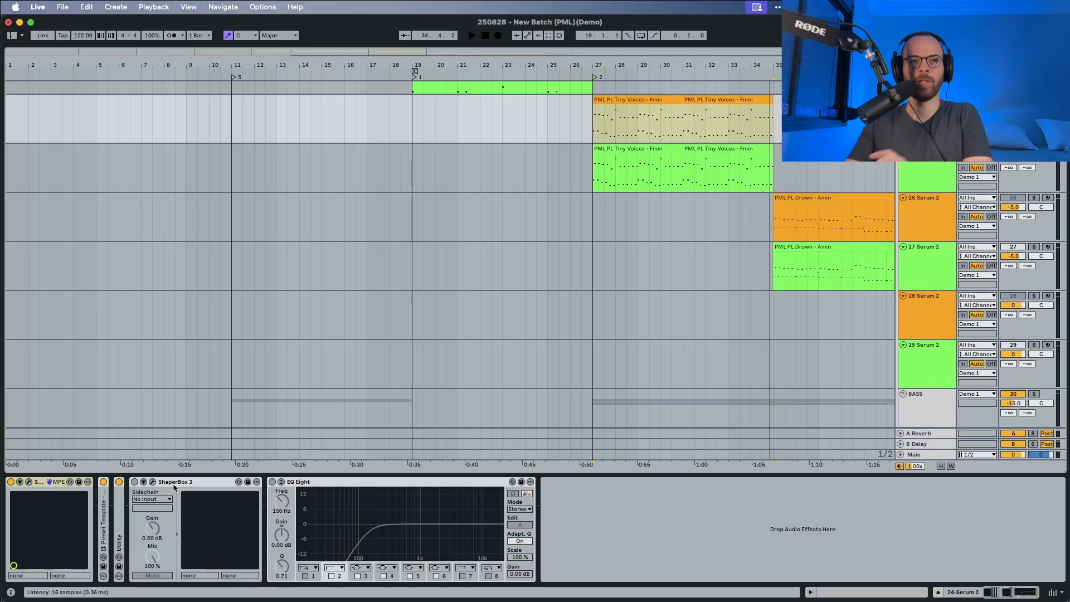
pyautogui.click(914, 177)
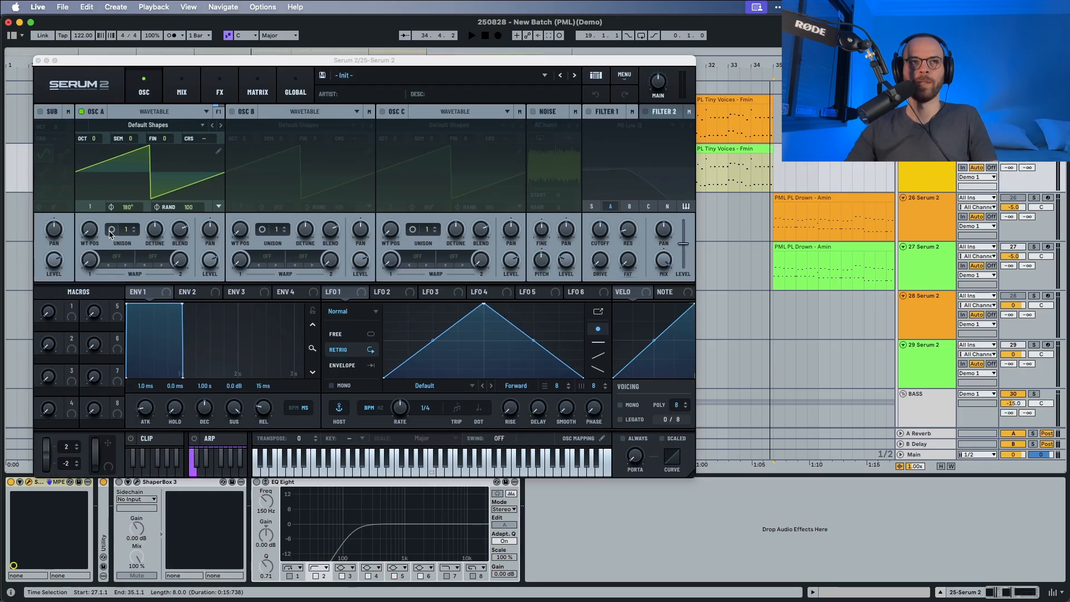
pyautogui.press('space')
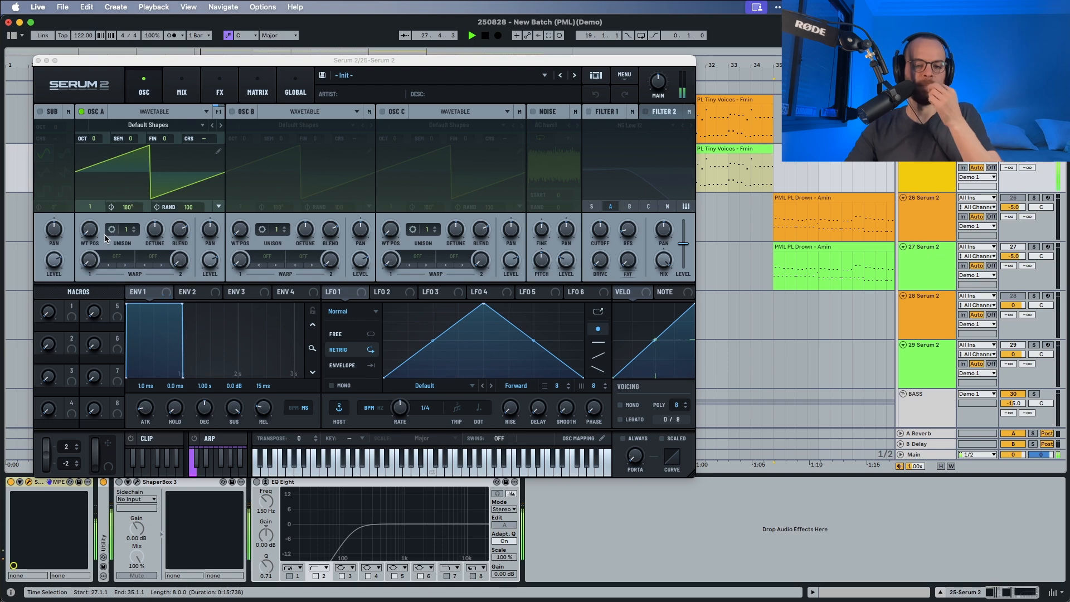
pyautogui.press('space')
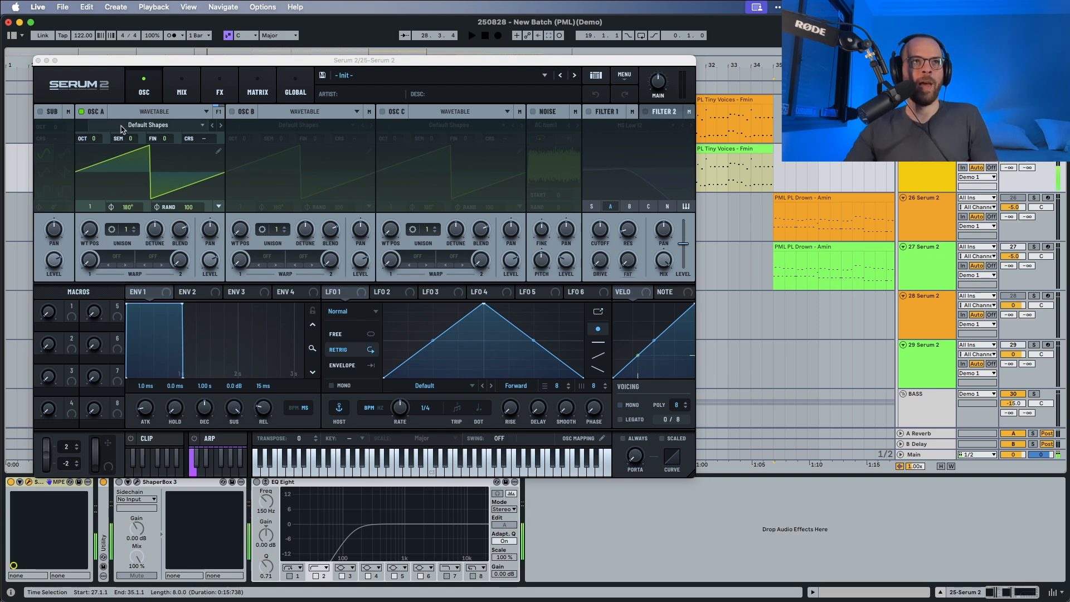
# Load the S2 analog wavetable Saw Octaves Fading into OSC A and audition it.
pyautogui.click(133, 113)
pyautogui.click(91, 130)
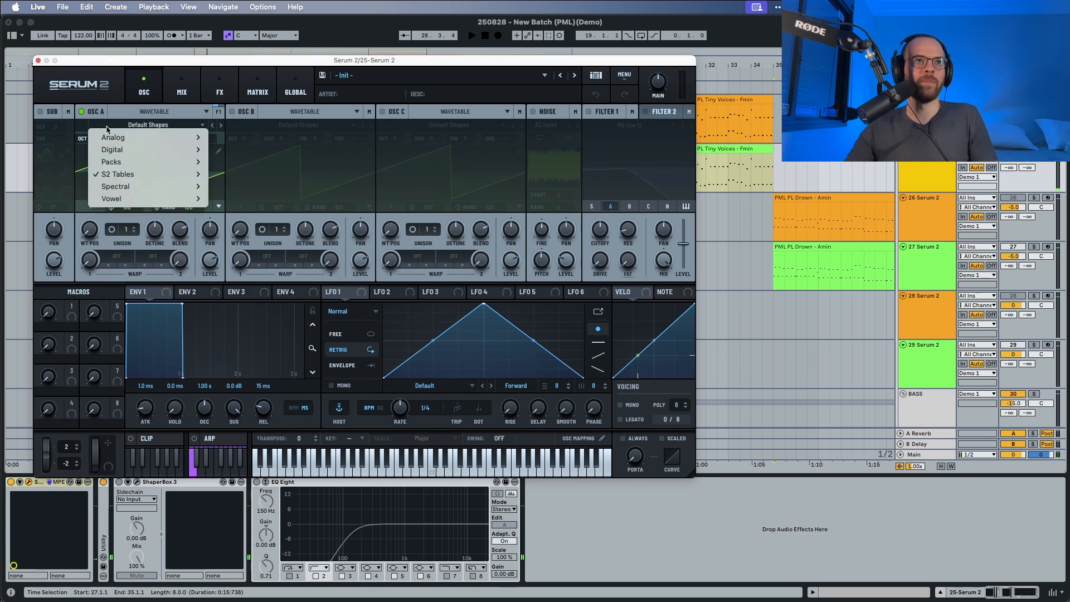
pyautogui.moveTo(126, 174)
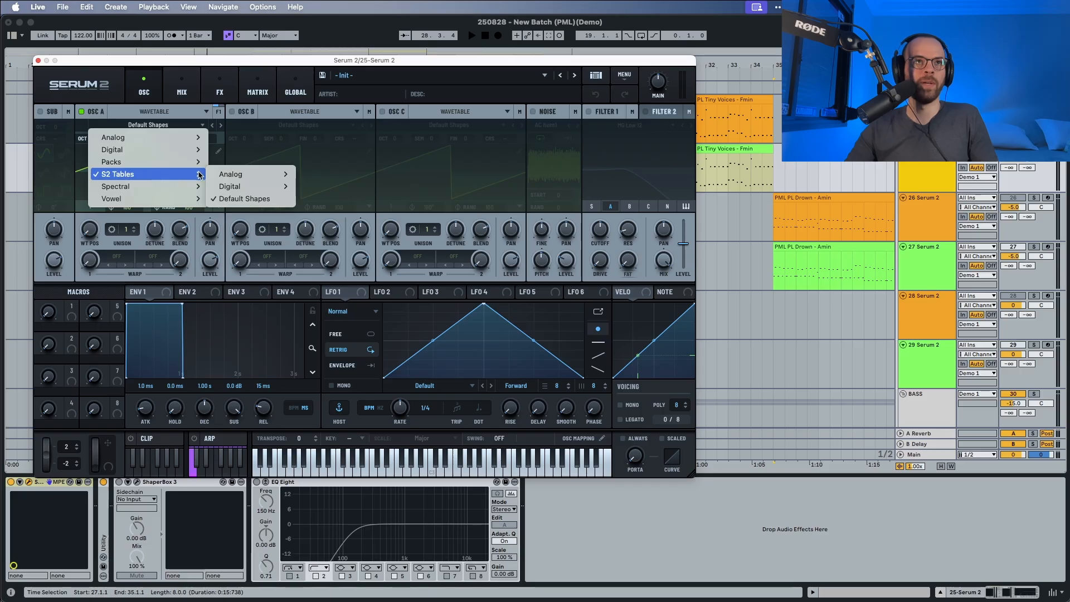
pyautogui.moveTo(246, 174)
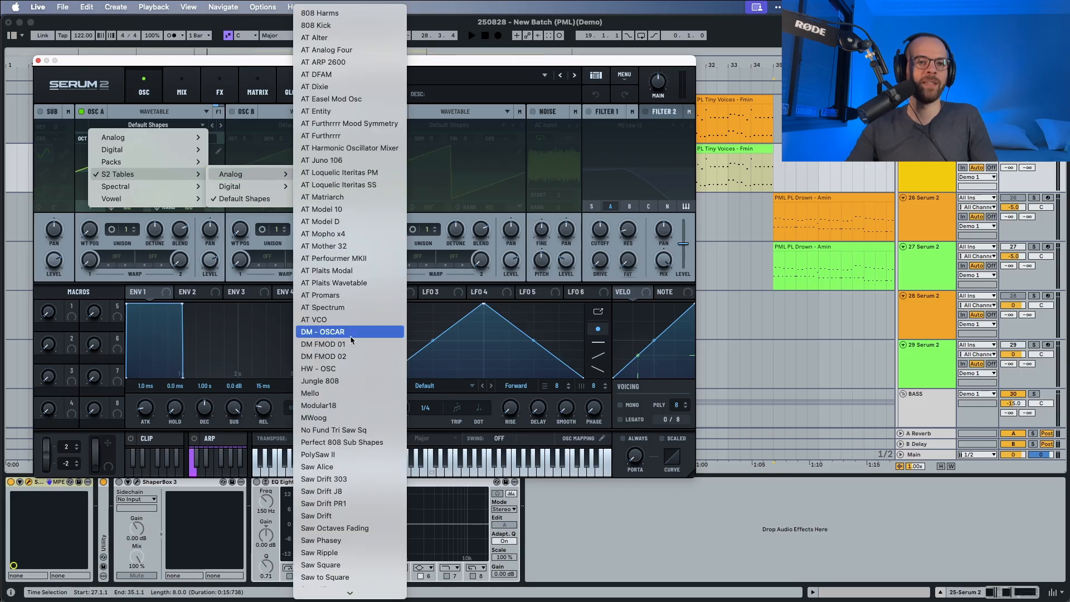
pyautogui.scroll(-5, 351, 339)
pyautogui.click(350, 371)
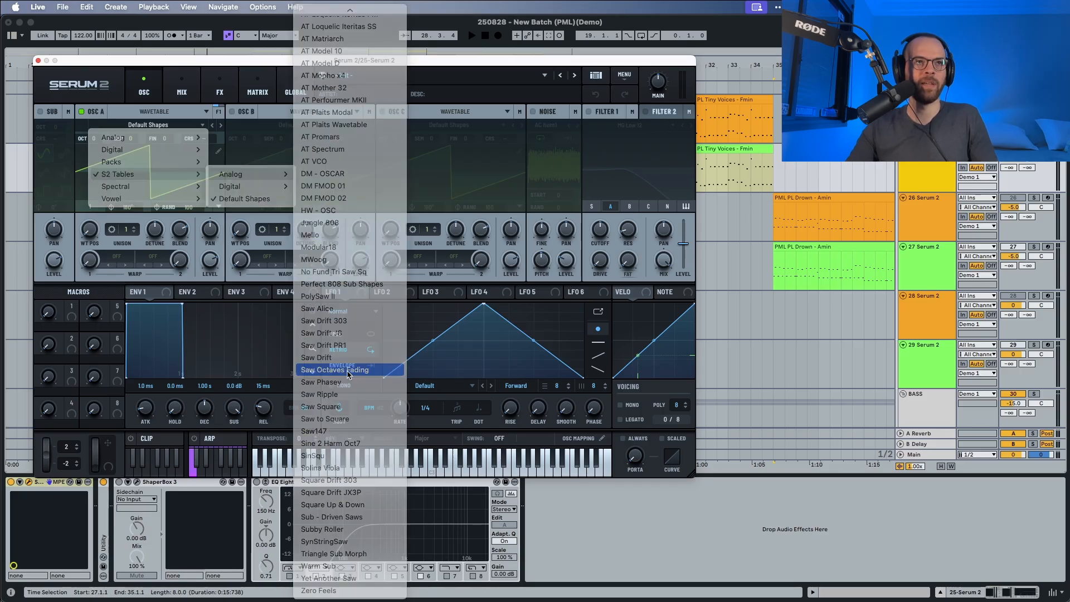
pyautogui.press('space')
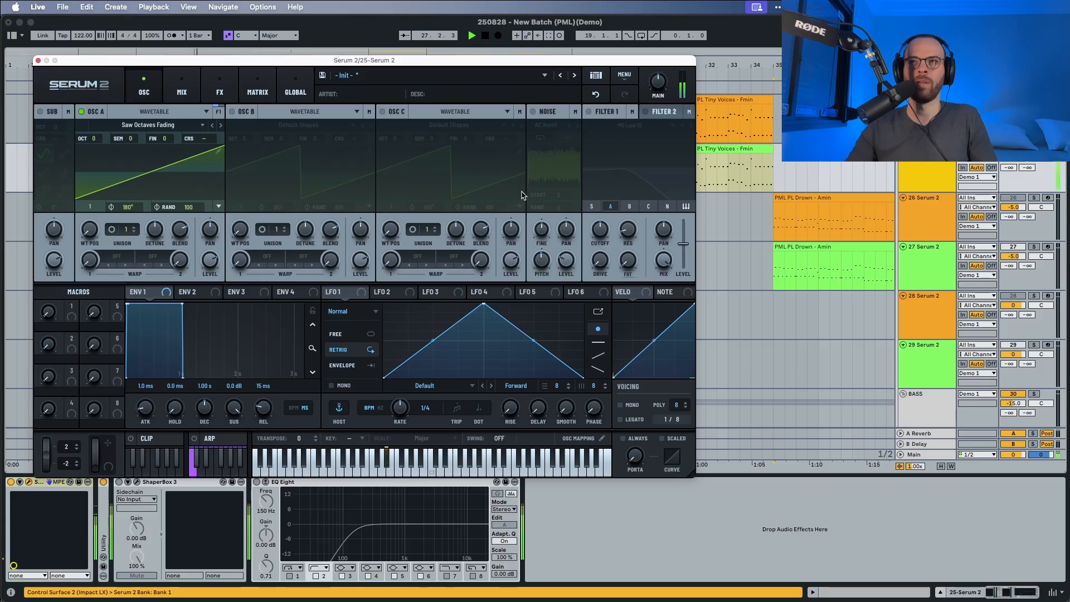
pyautogui.press('space')
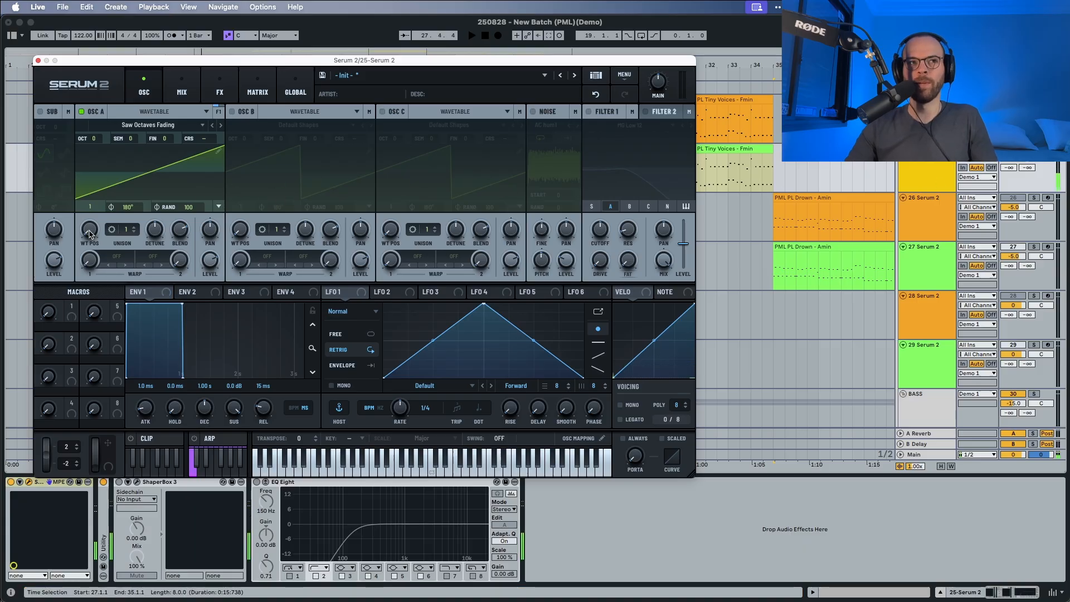
pyautogui.moveTo(90, 233)
pyautogui.mouseDown()
pyautogui.moveTo(91, 209)
pyautogui.moveTo(92, 248)
pyautogui.mouseUp()
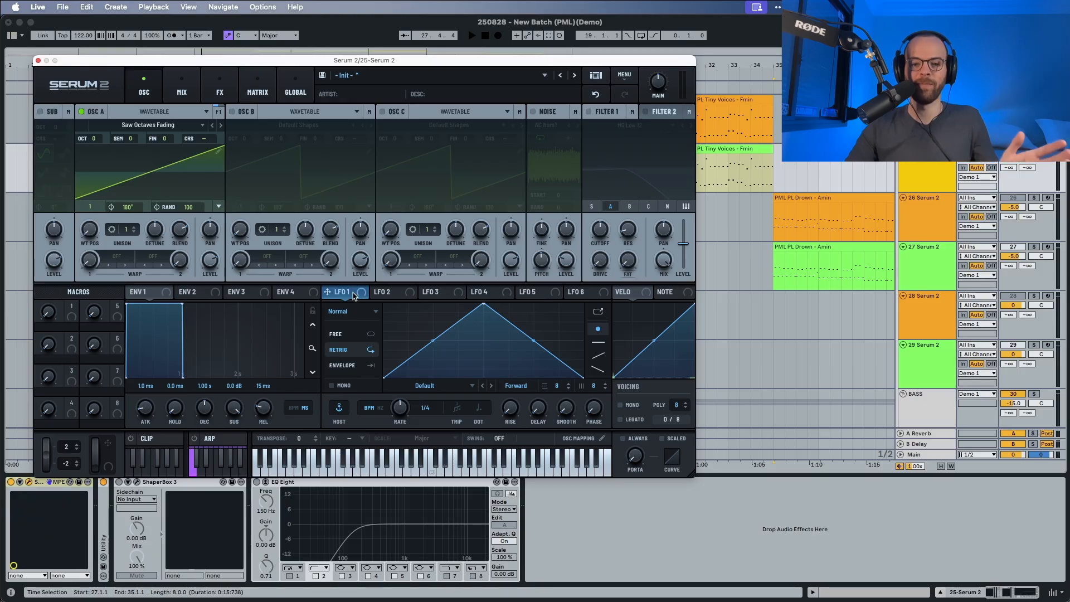
# Set LFO 1 to Chaos: Lorenz and assign it to OSC A's fine tuning at about 22%.
pyautogui.click(351, 319)
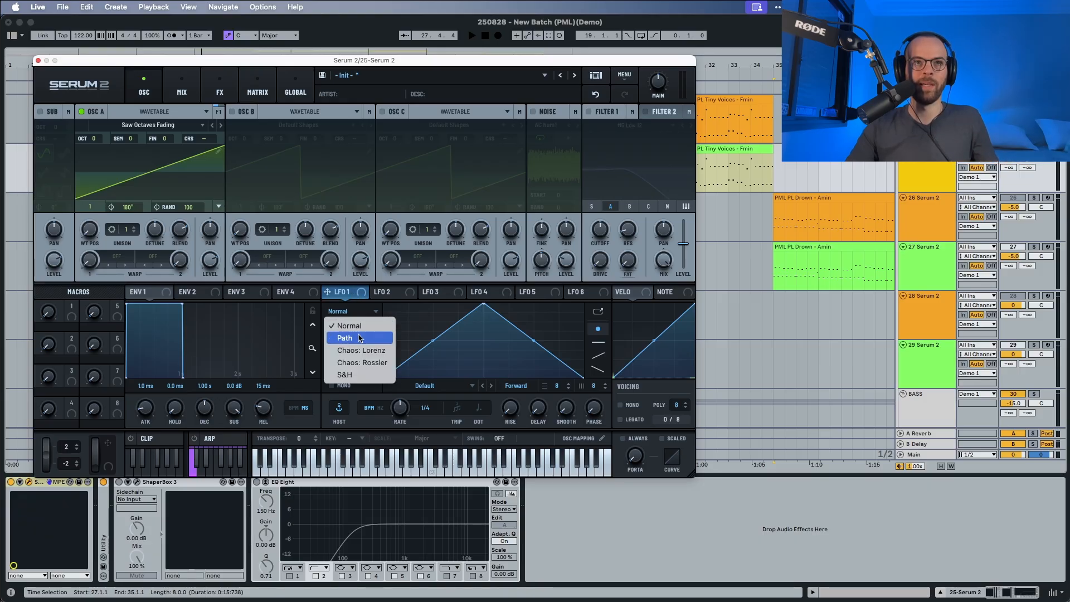
pyautogui.click(346, 342)
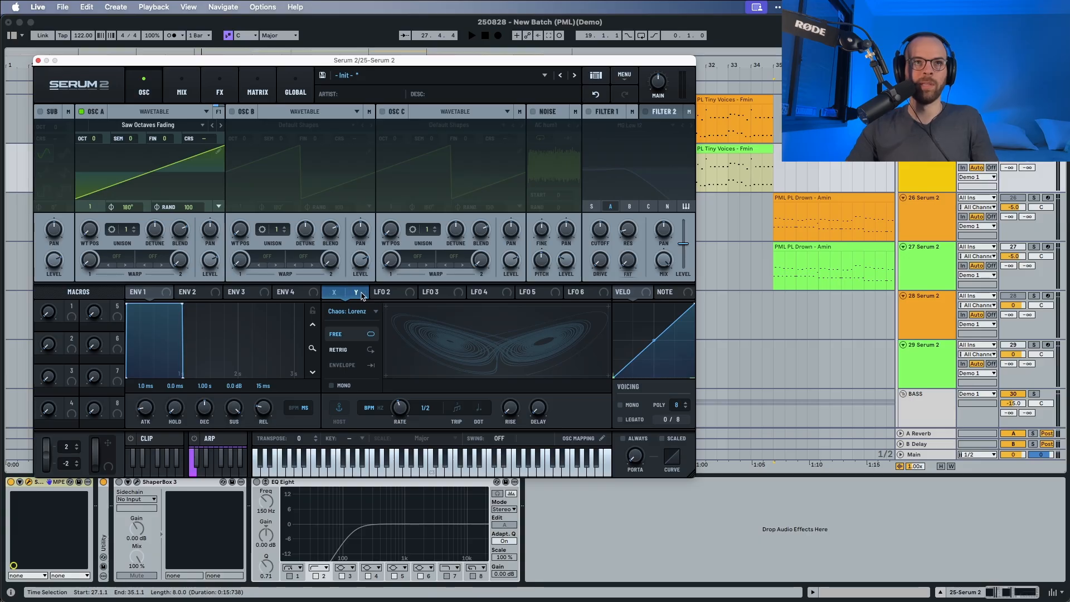
pyautogui.moveTo(362, 296); pyautogui.dragTo(176, 153)
pyautogui.press('space')
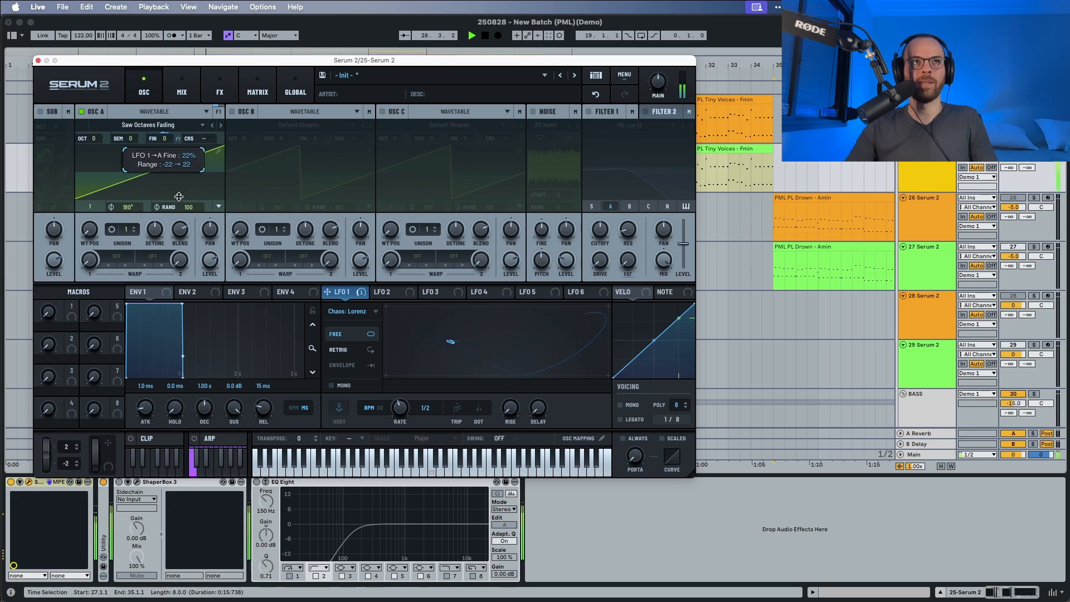
pyautogui.moveTo(178, 196); pyautogui.dragTo(180, 200)
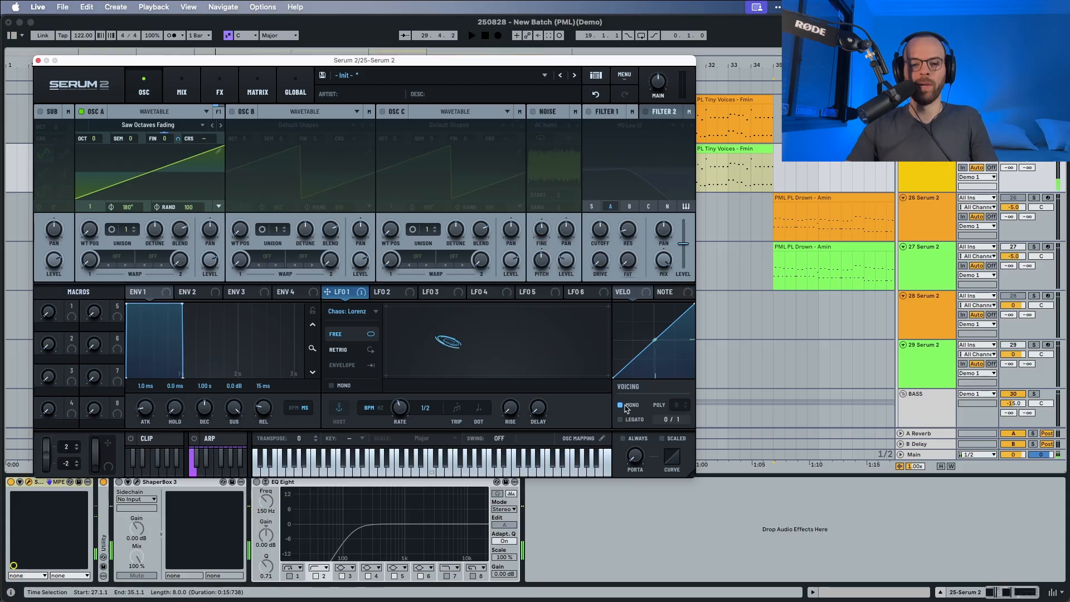
# Make the voicing mono and lengthen ENV 1's release to 791 ms during playback.
pyautogui.press('space')
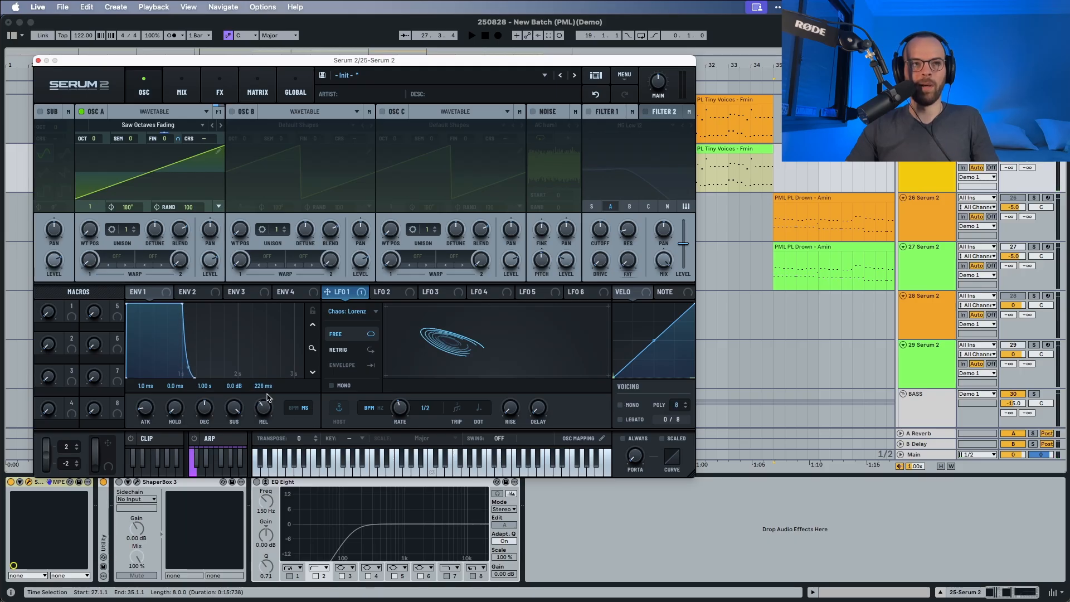
pyautogui.press('space')
pyautogui.moveTo(268, 394); pyautogui.dragTo(275, 388)
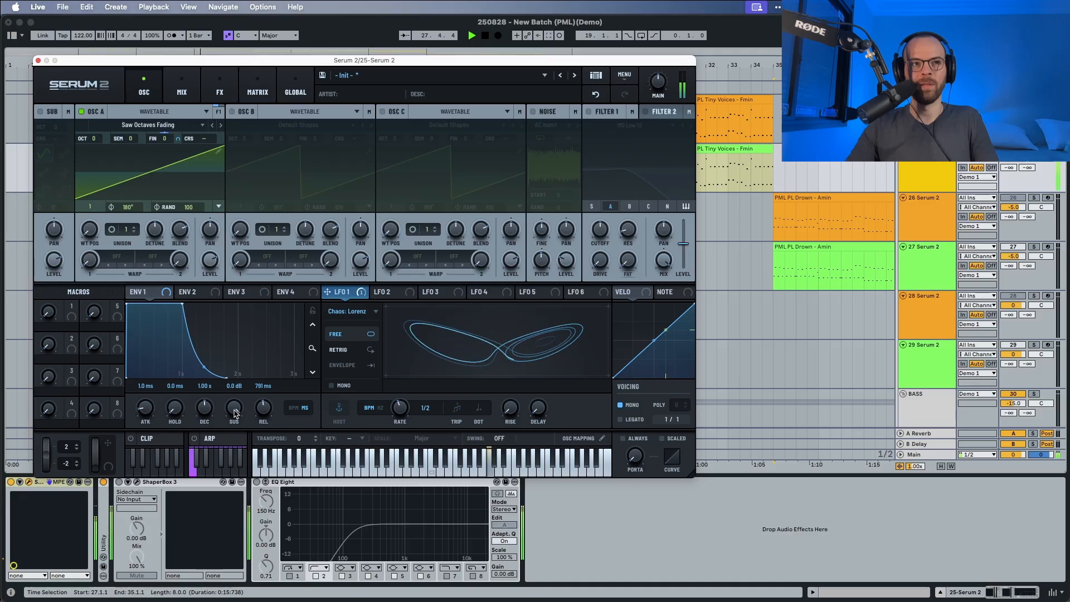
# Lower ENV 1's sustain to -inf dB and shorten its decay to 498 ms for a plucky shape.
pyautogui.moveTo(234, 408); pyautogui.dragTo(234, 440)
pyautogui.press('space')
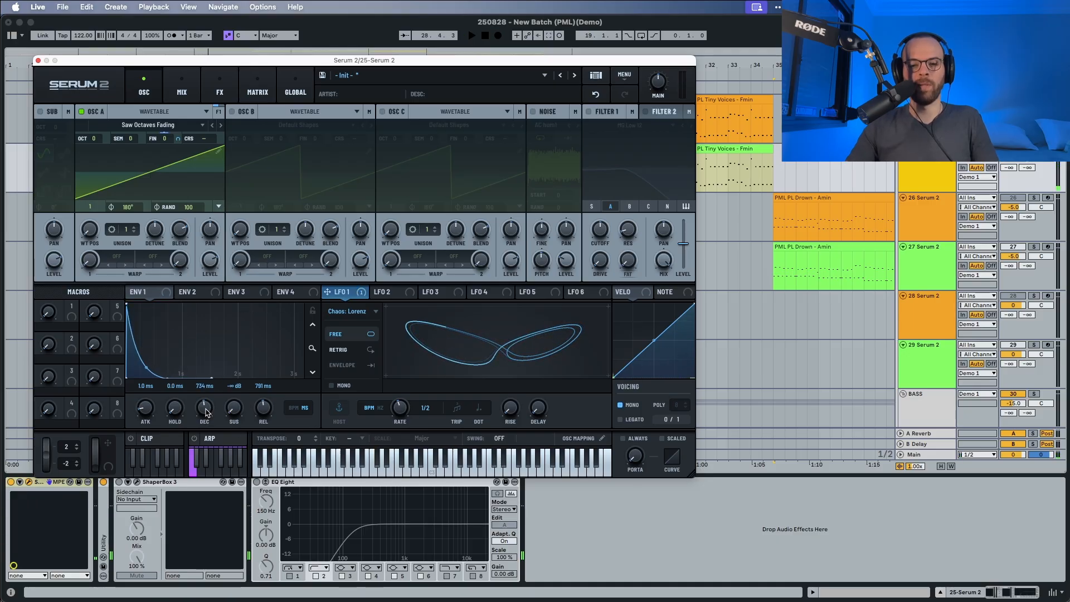
pyautogui.press('space')
pyautogui.moveTo(205, 412); pyautogui.dragTo(206, 416)
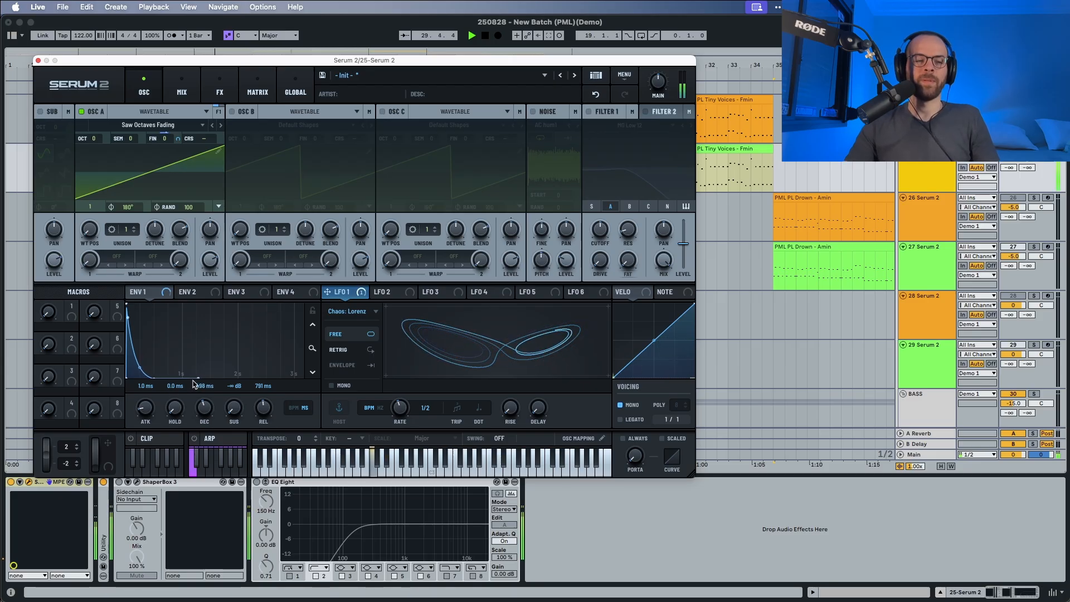
pyautogui.press('space')
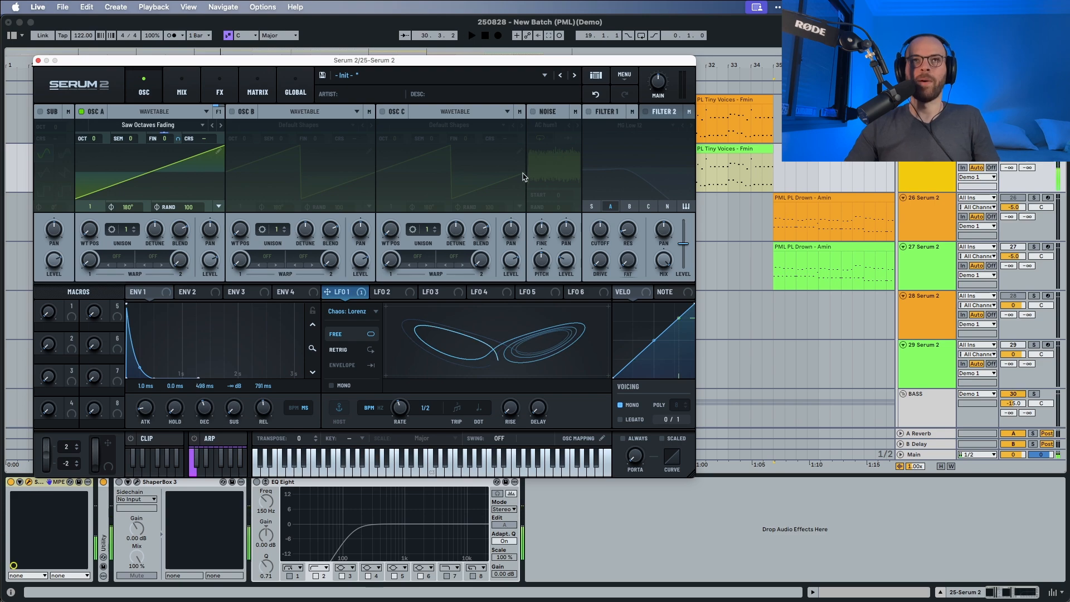
# Turn on Filter 1 with the MG Ladder type, route the noise oscillator into it, and audition the sound.
pyautogui.click(589, 112)
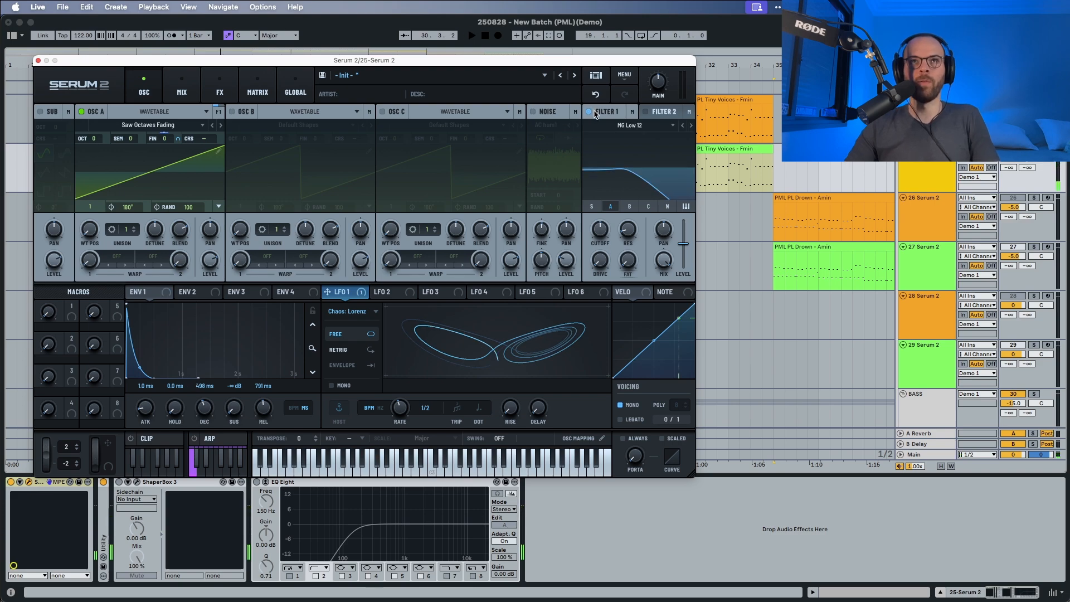
pyautogui.click(617, 126)
pyautogui.click(617, 126)
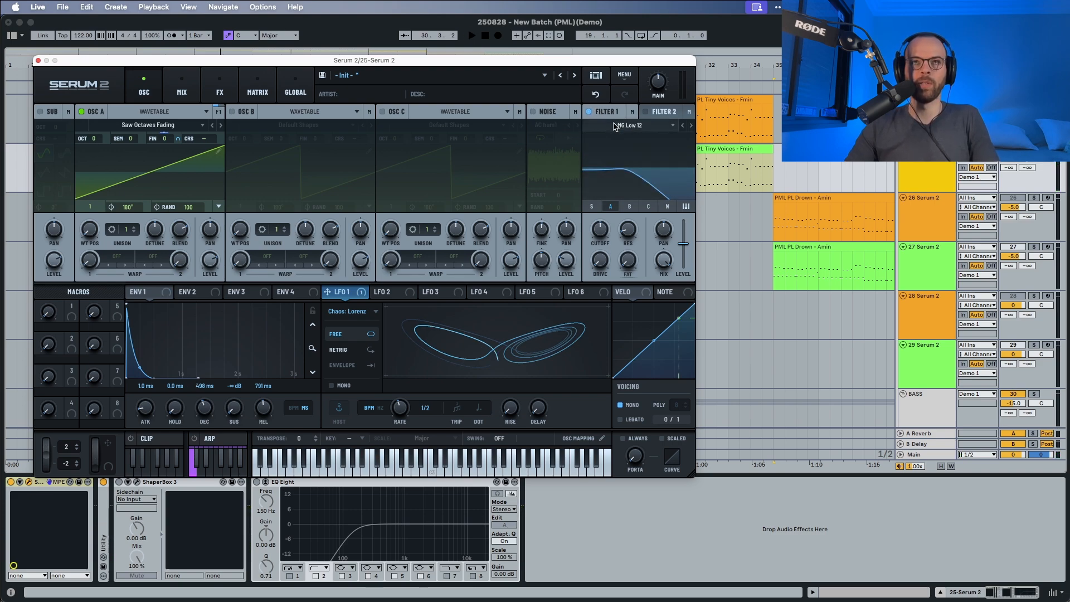
pyautogui.click(617, 126)
pyautogui.moveTo(604, 187)
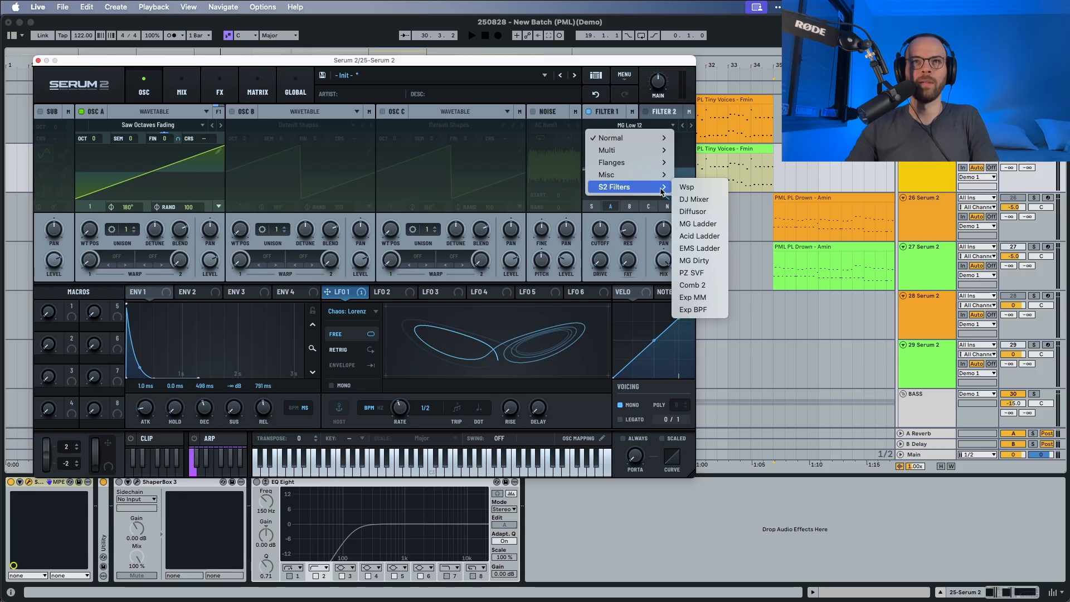
pyautogui.click(685, 226)
pyautogui.press('space')
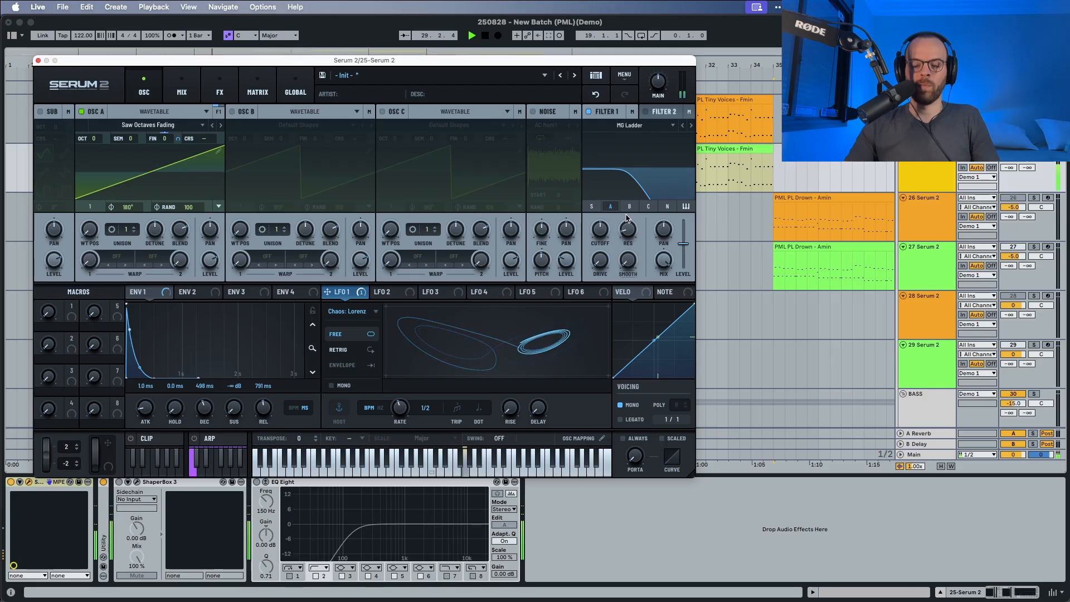
pyautogui.press('space')
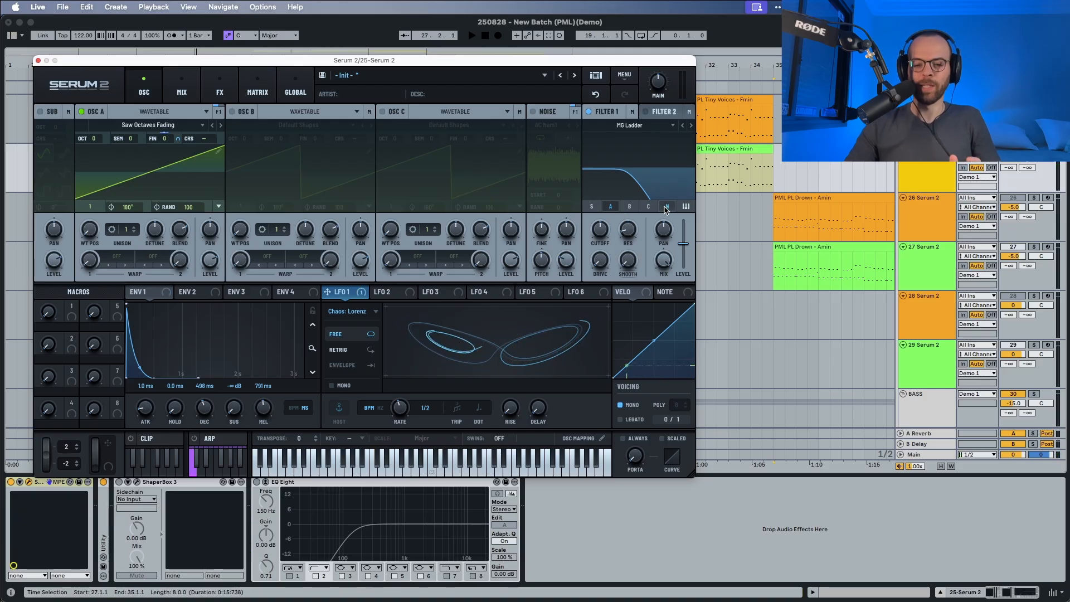
# Turn on the noise oscillator, load the analog ARP white sample, and adjust its level during playback.
pyautogui.click(532, 112)
pyautogui.click(544, 126)
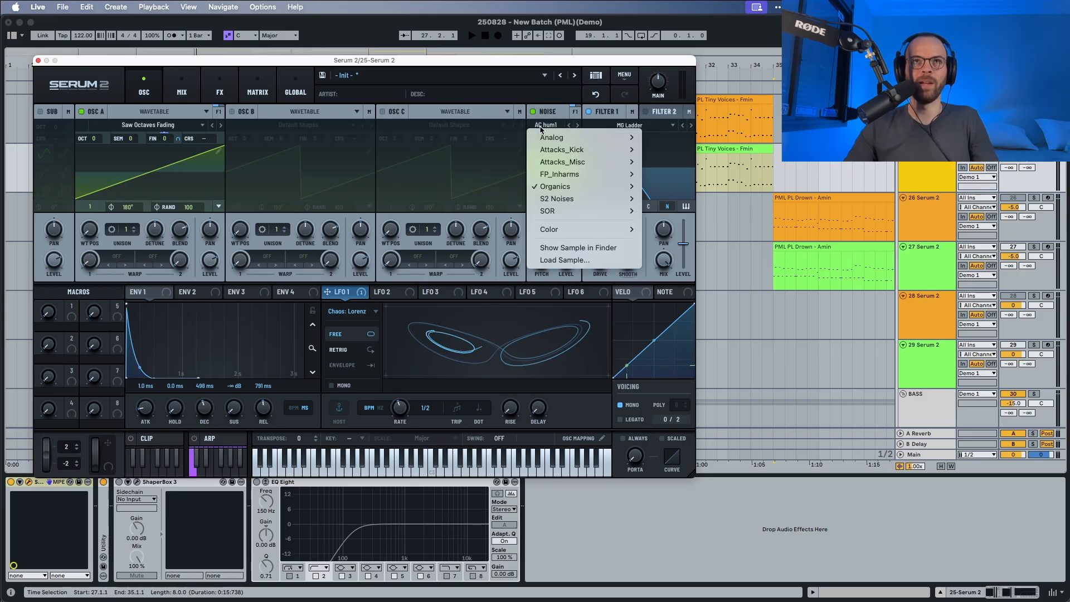
pyautogui.moveTo(552, 137)
pyautogui.click(667, 174)
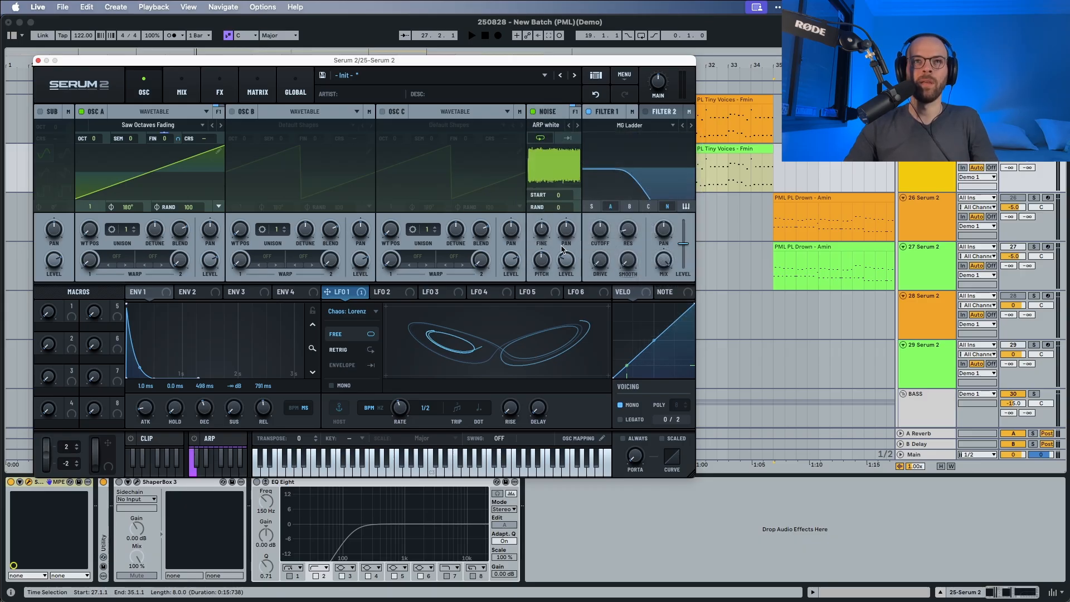
pyautogui.press('space')
pyautogui.moveTo(564, 251); pyautogui.dragTo(564, 248)
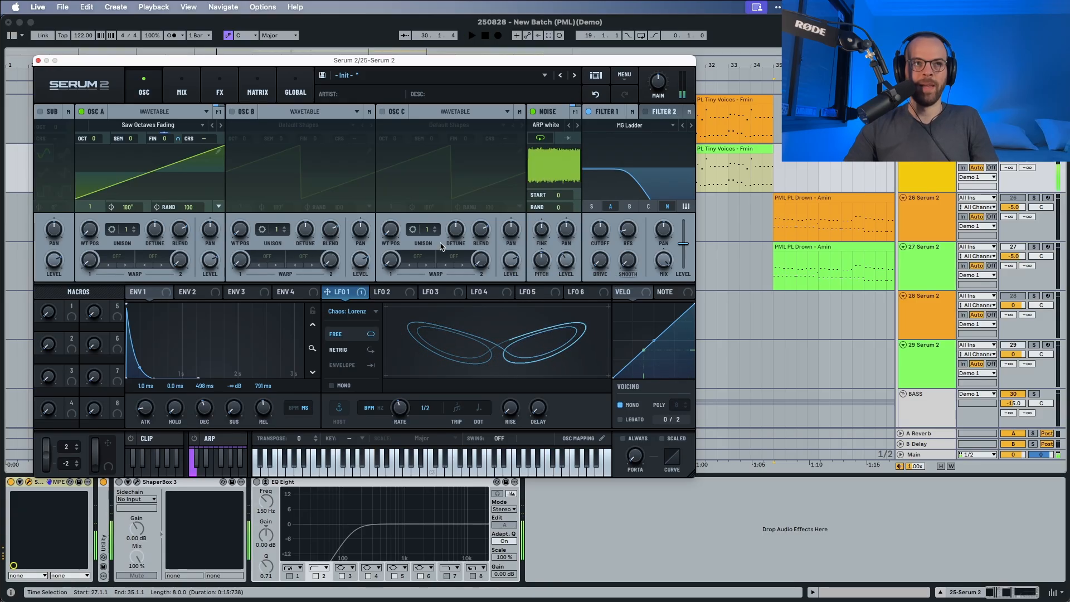
# Assign ENV 2 to Filter 1's cutoff, adjust the modulation amount and base cutoff, and play the loop to hear it.
pyautogui.moveTo(193, 292); pyautogui.dragTo(600, 226)
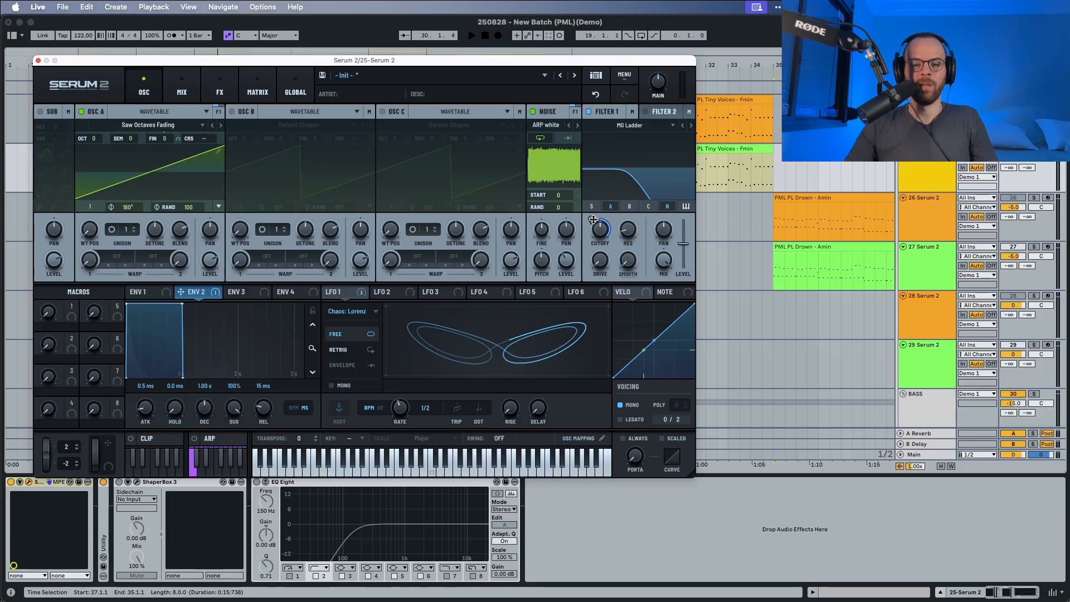
pyautogui.moveTo(600, 229); pyautogui.dragTo(600, 234)
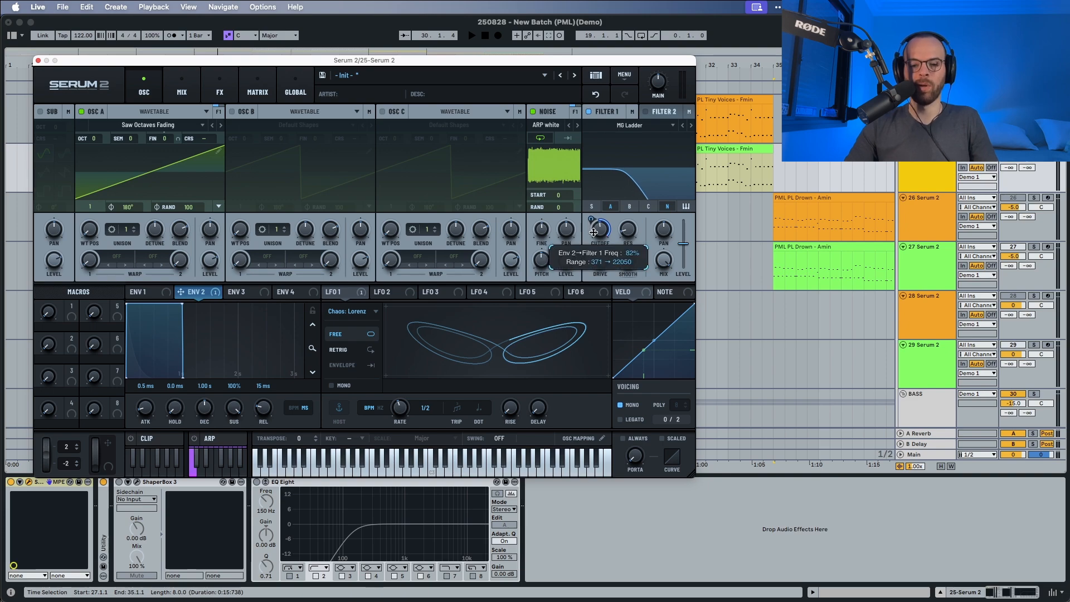
pyautogui.moveTo(594, 240); pyautogui.dragTo(596, 252)
pyautogui.press('space')
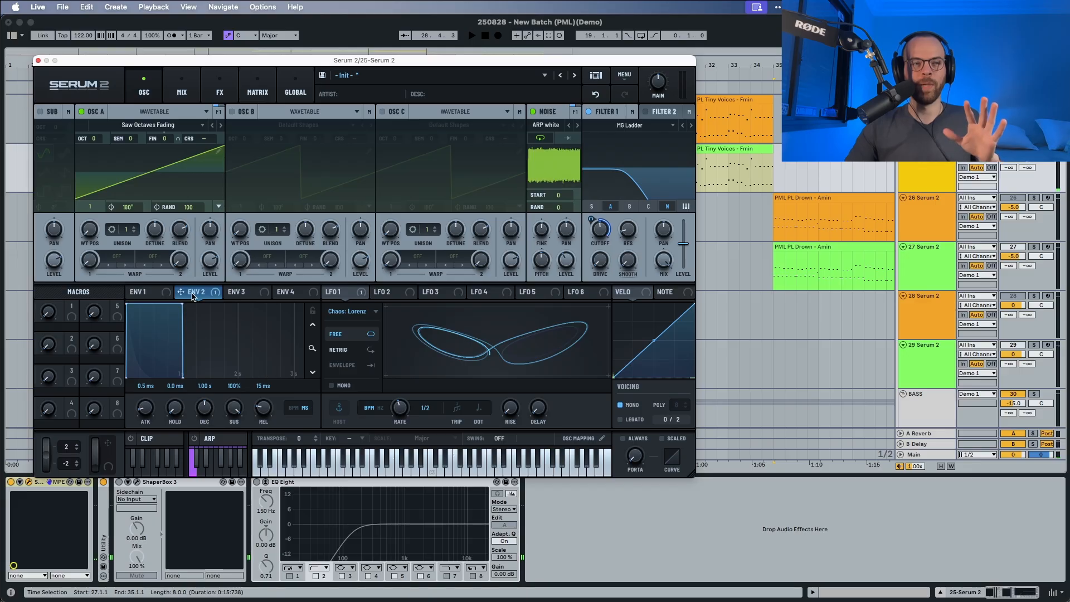
# Shape ENV 2 into a pluck during playback with zero sustain, a 2.04 s release and a 454 ms decay.
pyautogui.moveTo(234, 422); pyautogui.dragTo(248, 597)
pyautogui.press('space')
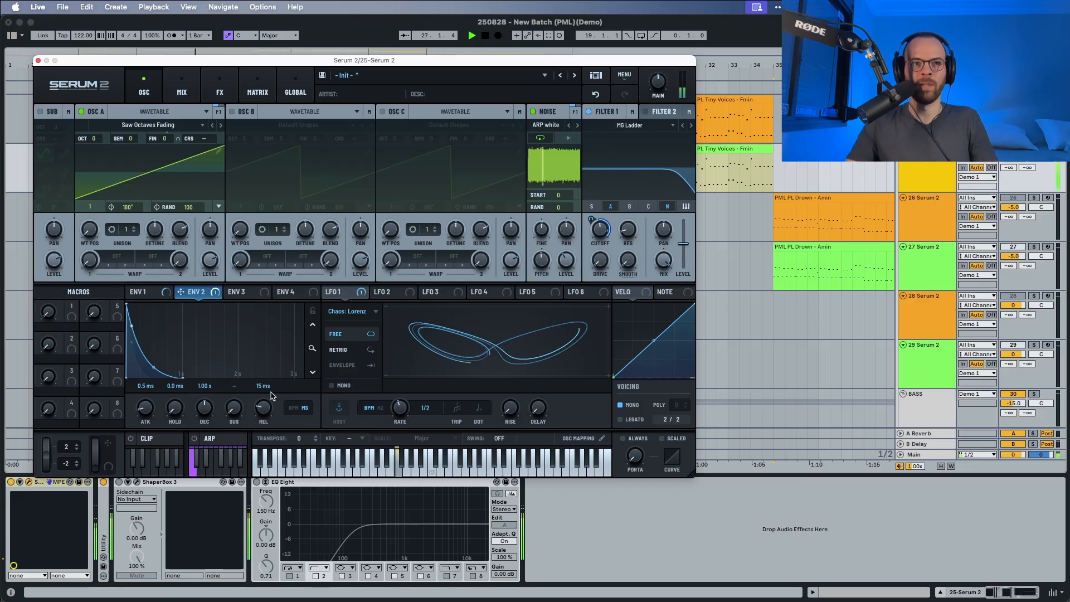
pyautogui.moveTo(265, 407); pyautogui.dragTo(273, 366)
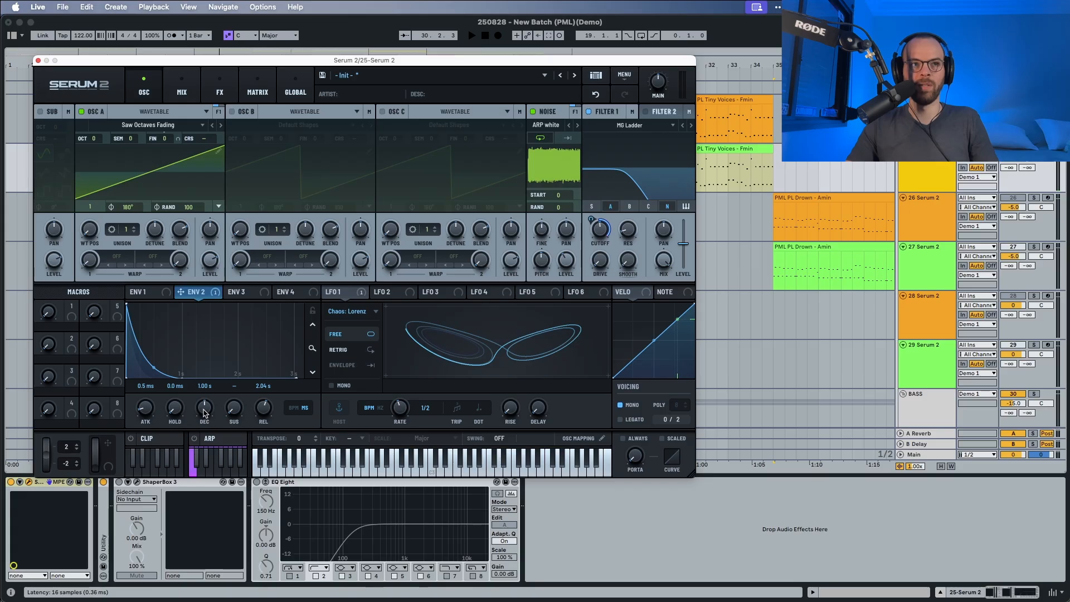
pyautogui.scroll(-3, 204, 420)
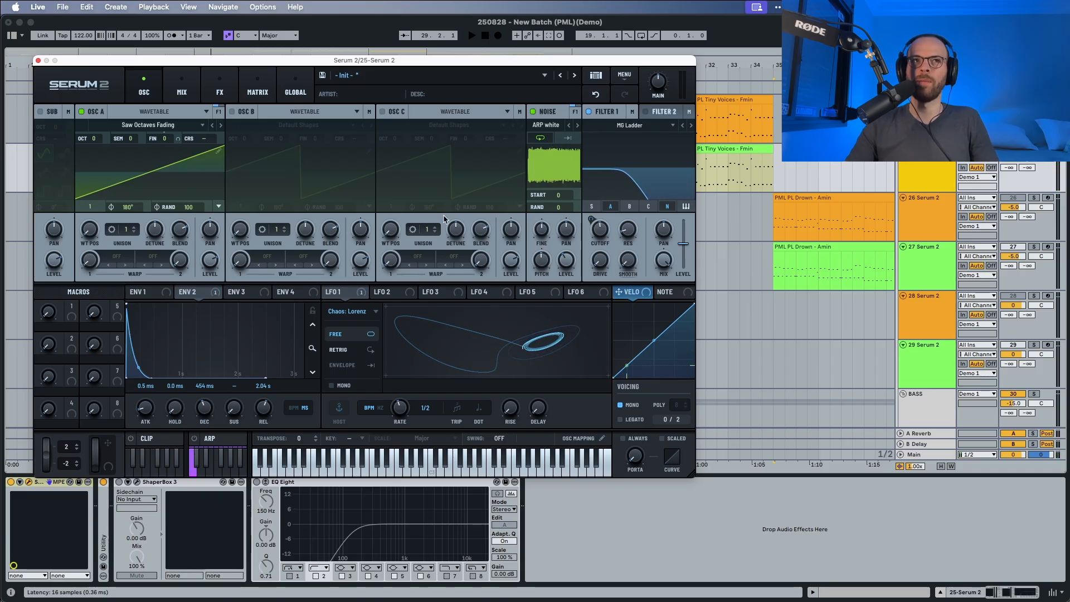
# Make Velo the aux source of the Env 2 to Filter 1 Freq modulation and audition the velocity response.
pyautogui.click(257, 88)
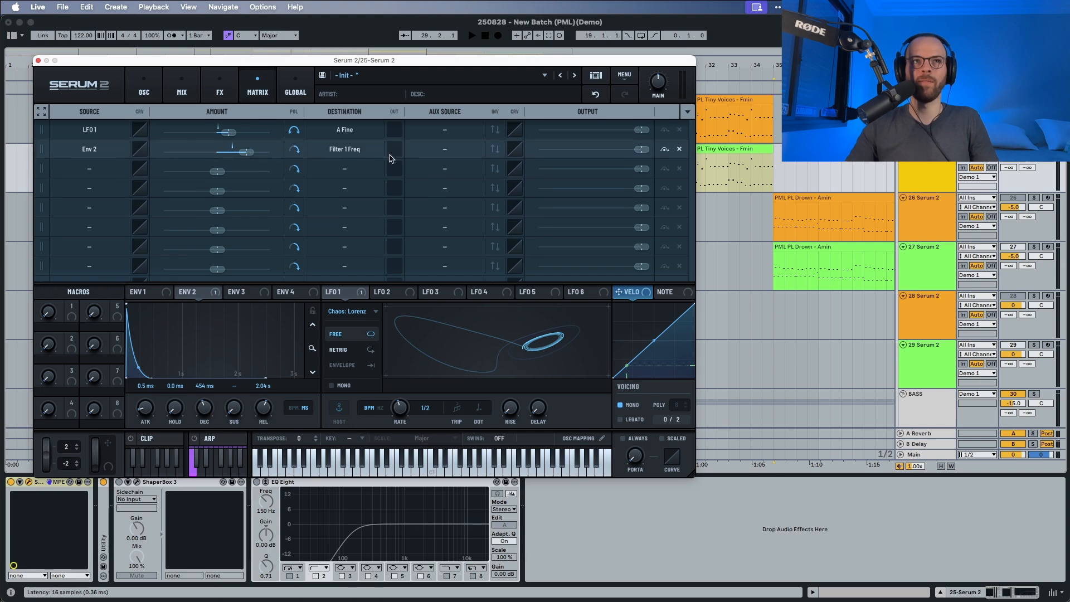
pyautogui.moveTo(620, 291); pyautogui.dragTo(504, 204)
pyautogui.moveTo(435, 154); pyautogui.dragTo(436, 152)
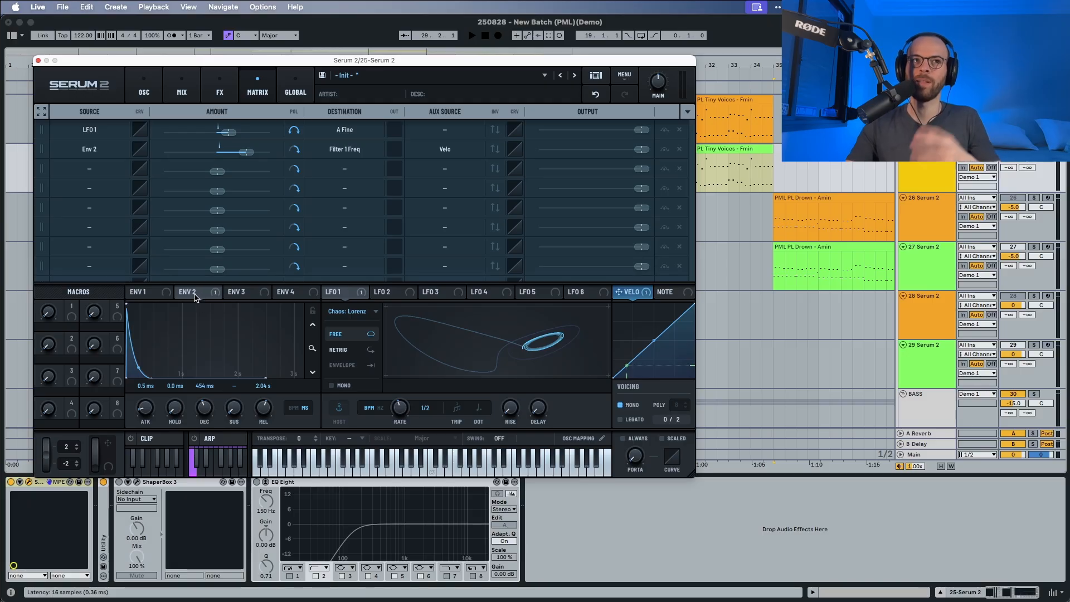
pyautogui.click(158, 93)
pyautogui.press('space')
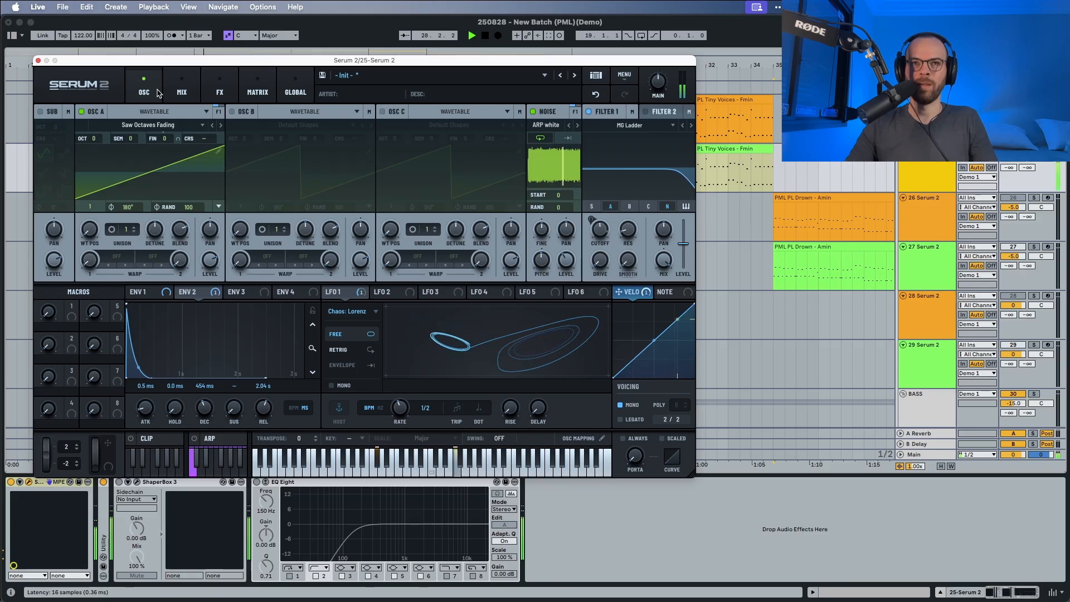
pyautogui.press('space')
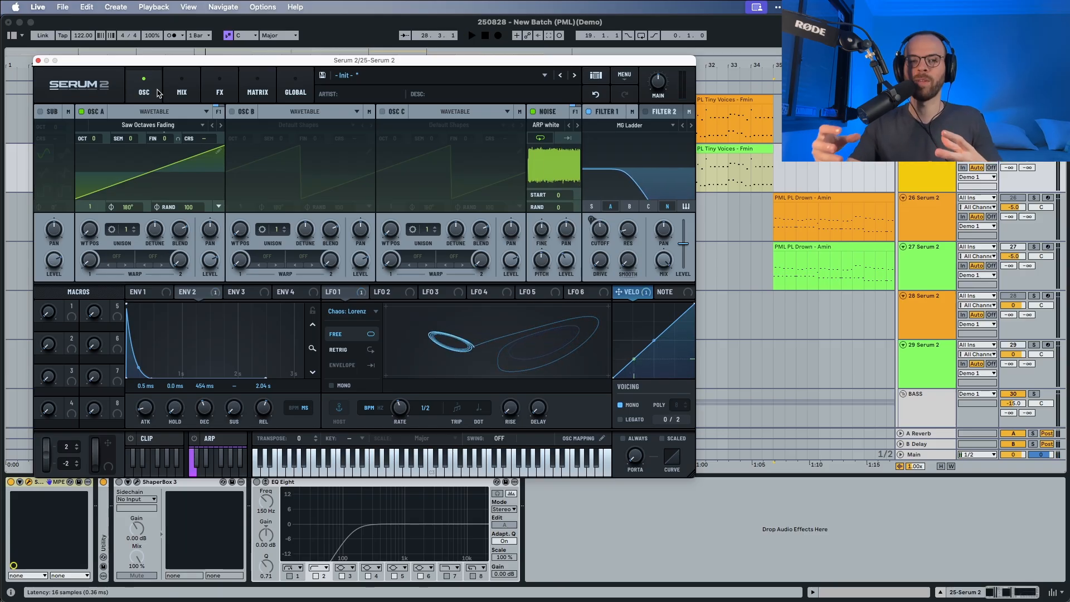
pyautogui.press('space')
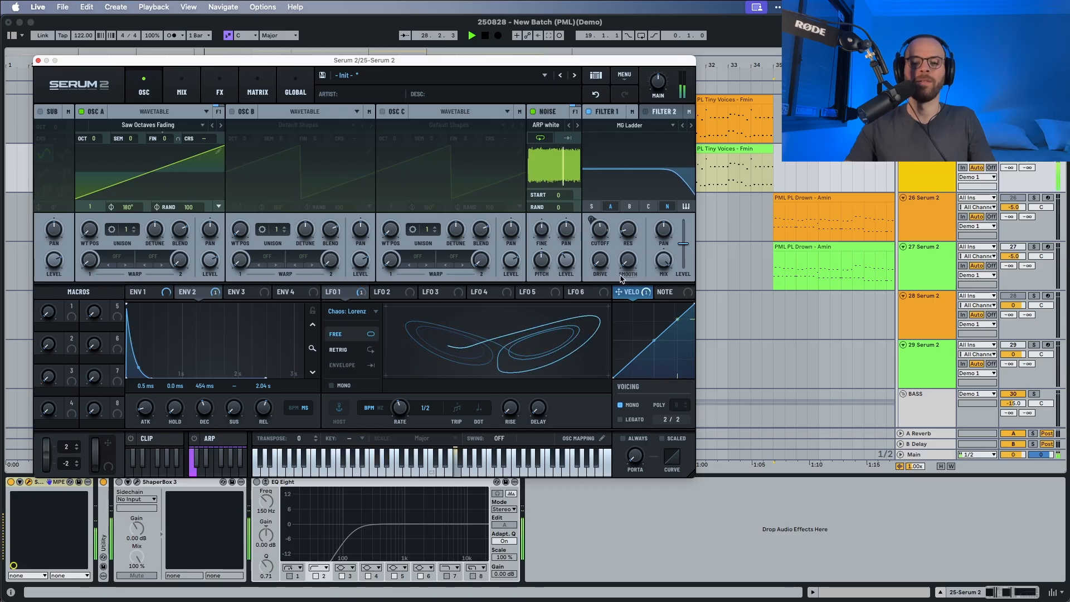
pyautogui.press('space')
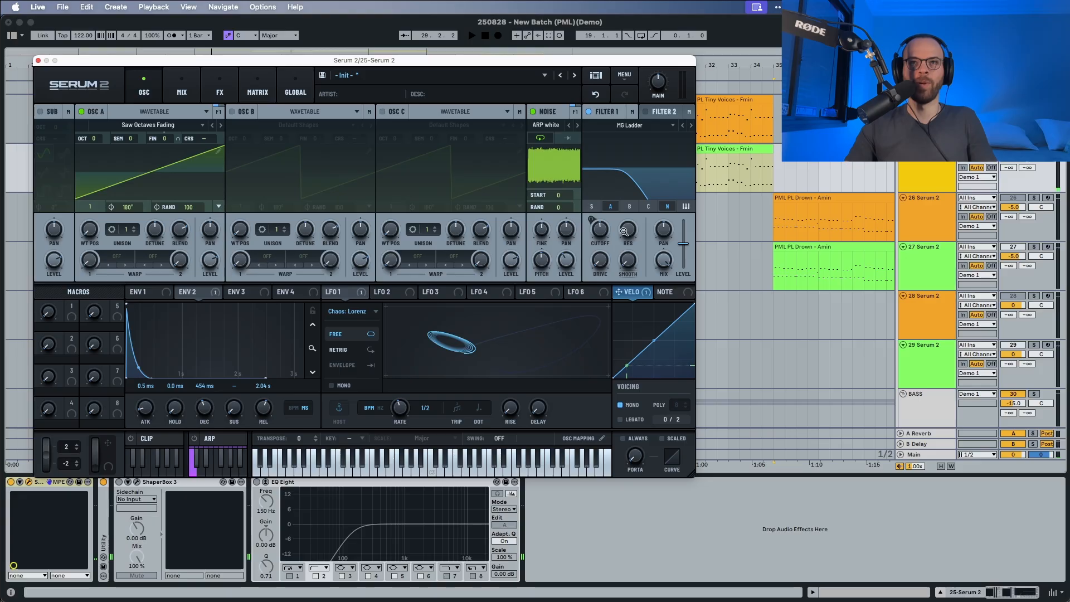
# Set Filter 1's resonance to 1%, undo a trial Smooth adjustment, and compare the sound in playback.
pyautogui.moveTo(625, 235)
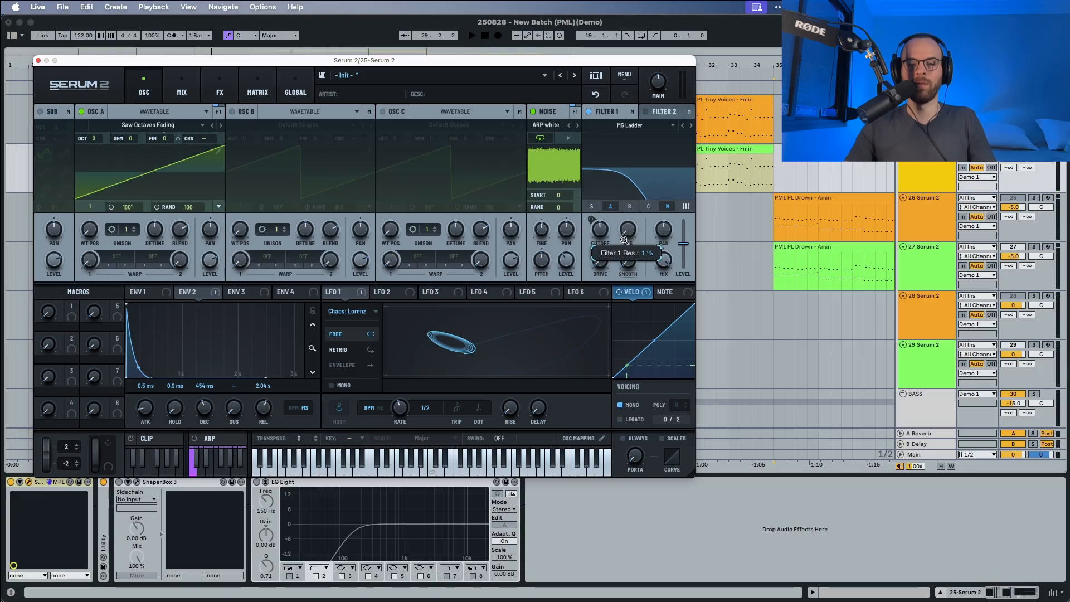
pyautogui.press('space')
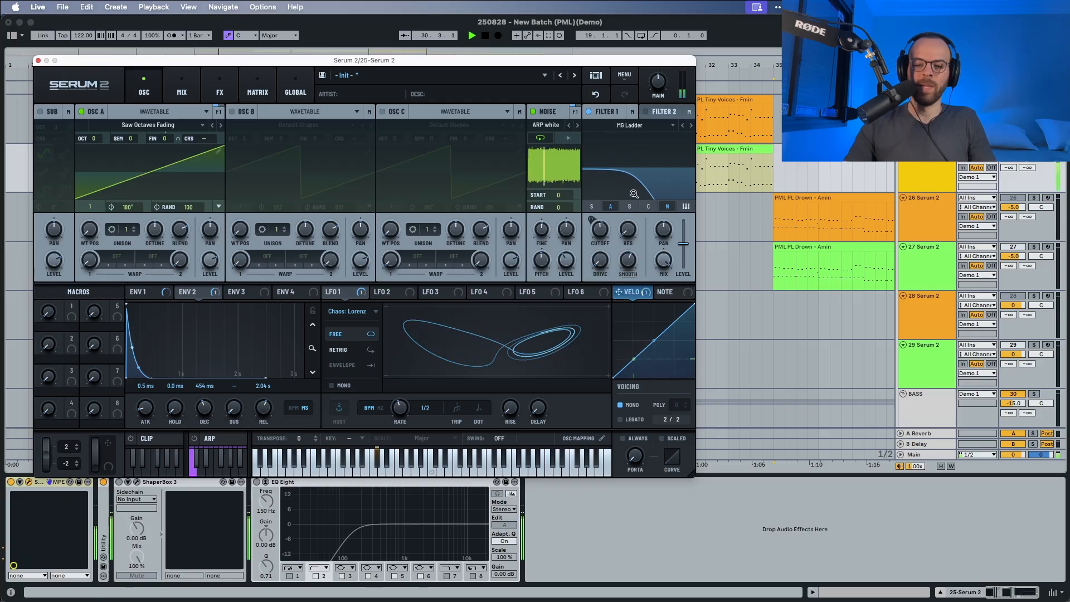
pyautogui.press('space')
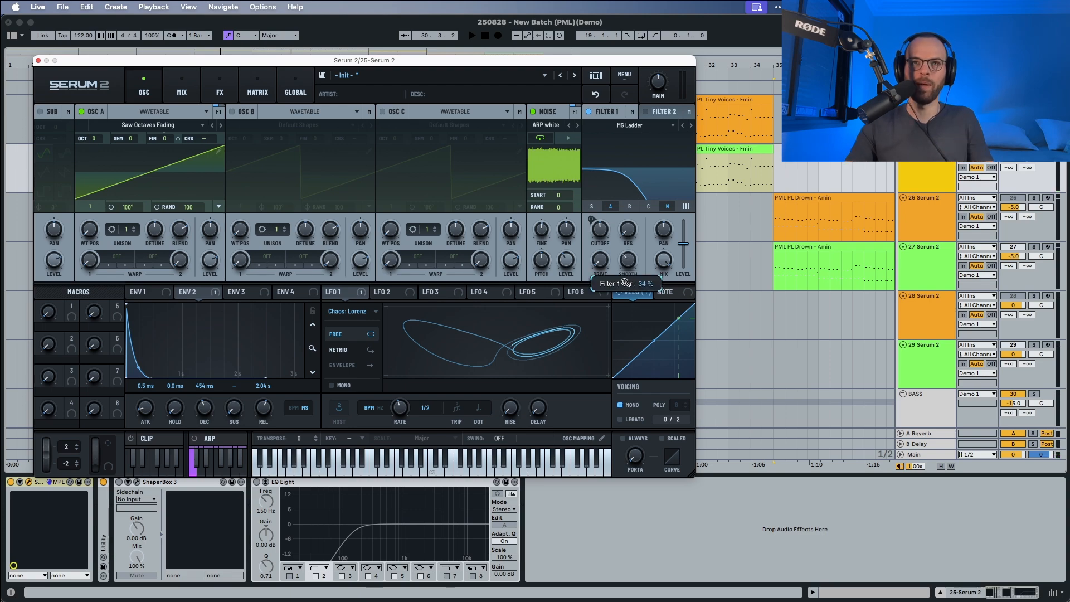
pyautogui.press('space')
pyautogui.press('super+z')
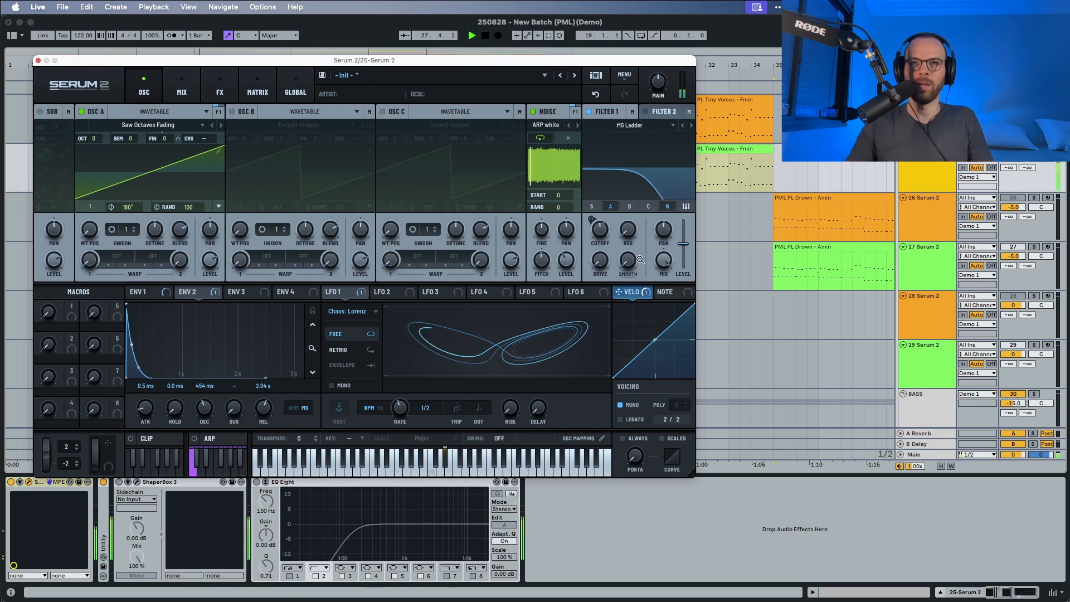
pyautogui.press('space')
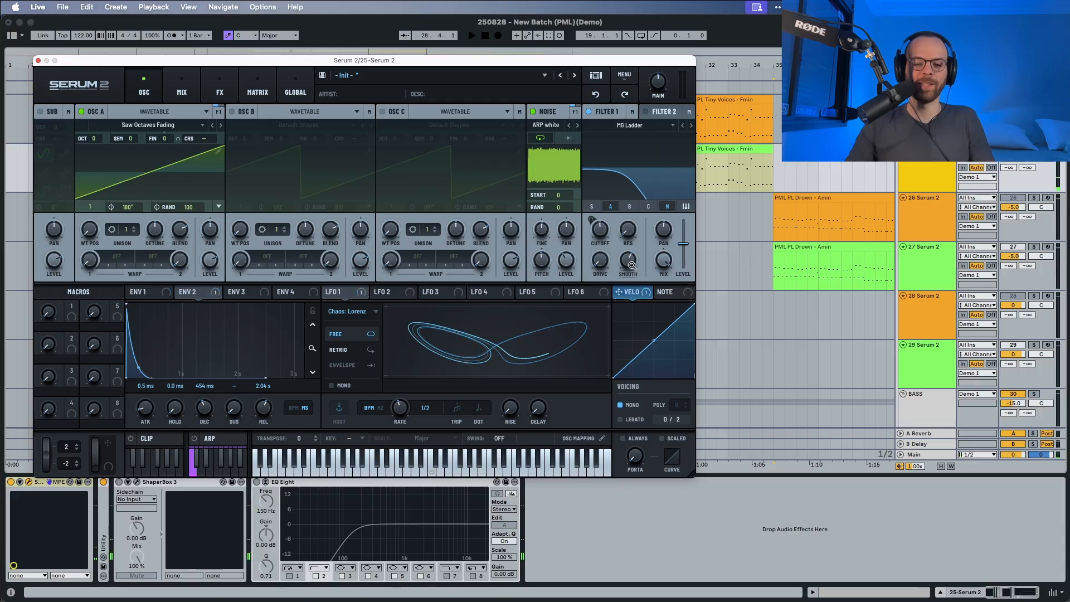
pyautogui.press('space')
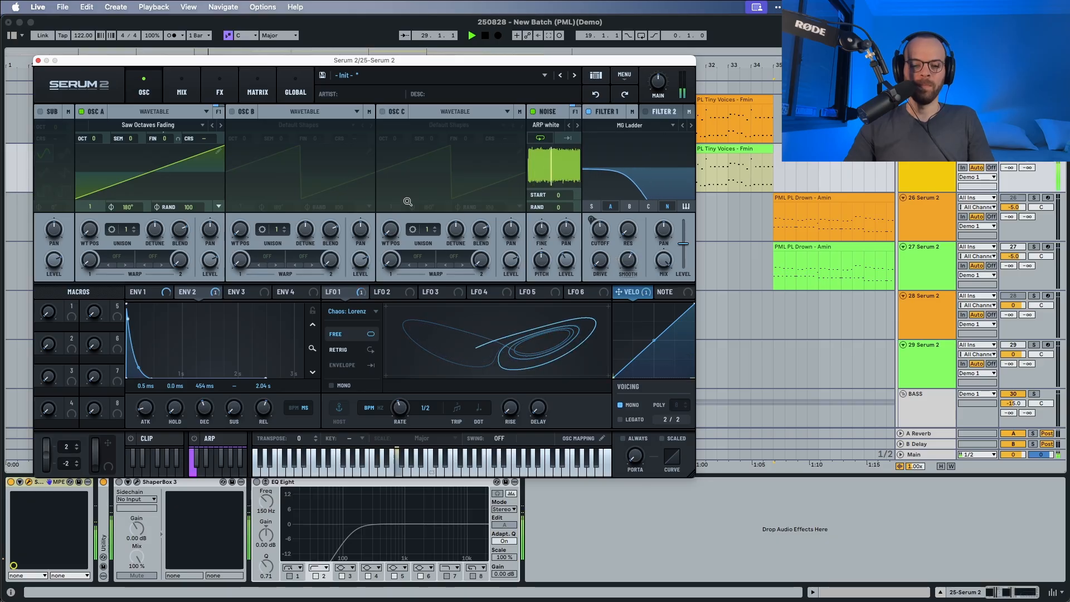
pyautogui.press('space')
# Add a Chorus effect to the main effects chain, set its mix to 41%, and audition it.
pyautogui.click(219, 89)
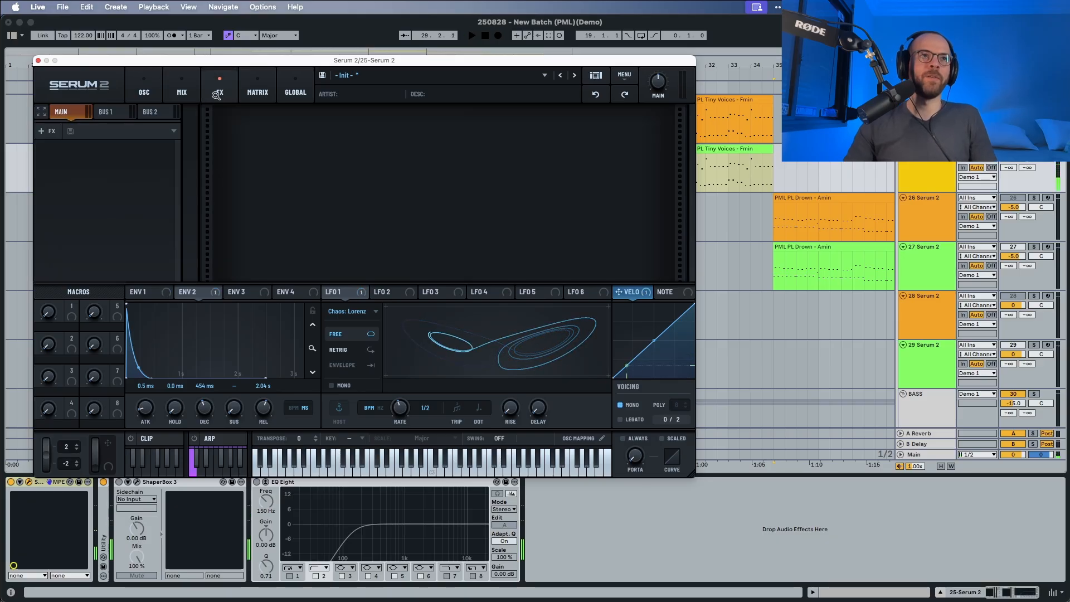
pyautogui.click(63, 133)
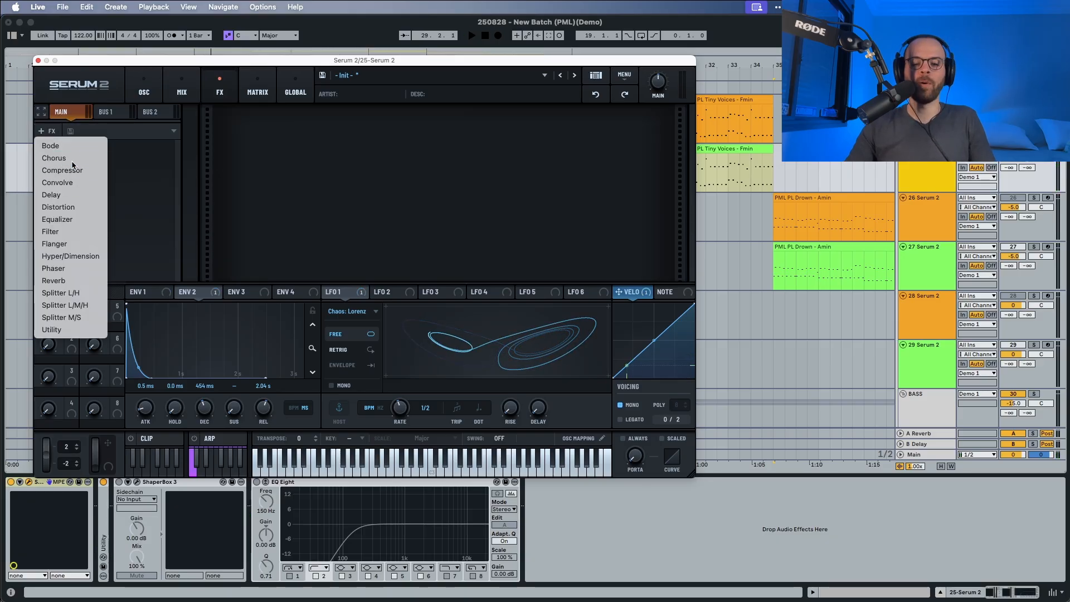
pyautogui.click(55, 158)
pyautogui.press('space')
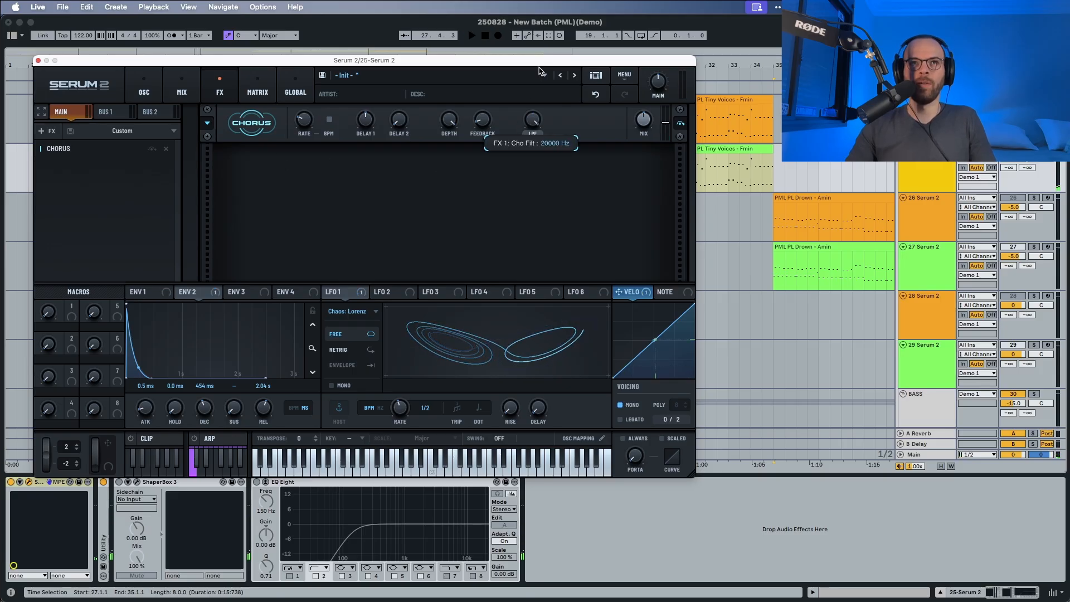
pyautogui.moveTo(639, 124)
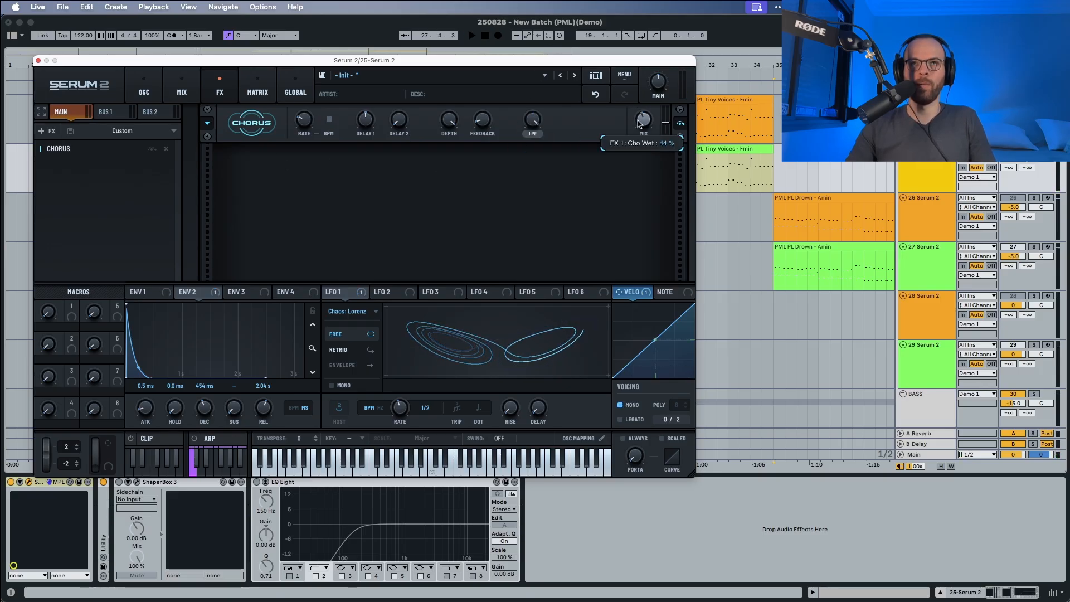
pyautogui.moveTo(637, 122); pyautogui.dragTo(637, 124)
pyautogui.press('space')
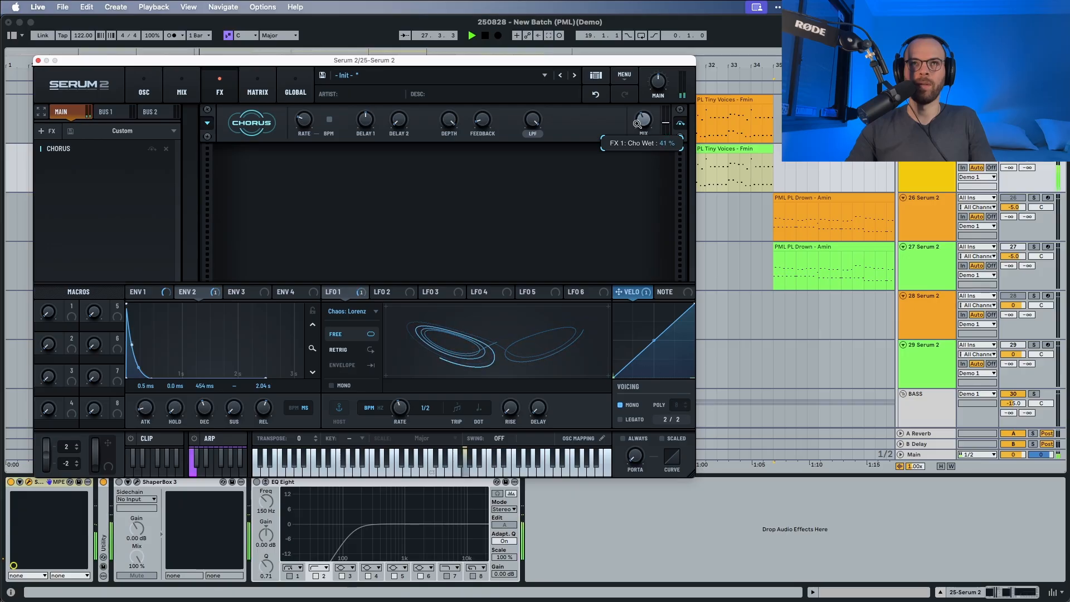
pyautogui.press('space')
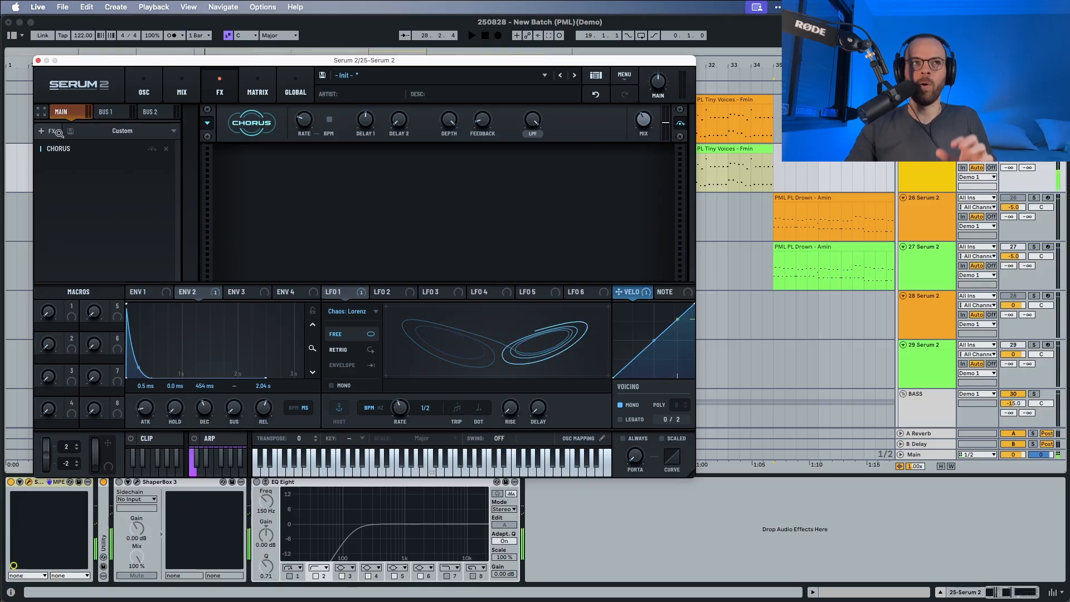
# Add a Distortion effect after the chorus, choose the Downsample type, and lower its mix to 38% during playback.
pyautogui.click(58, 132)
pyautogui.click(64, 207)
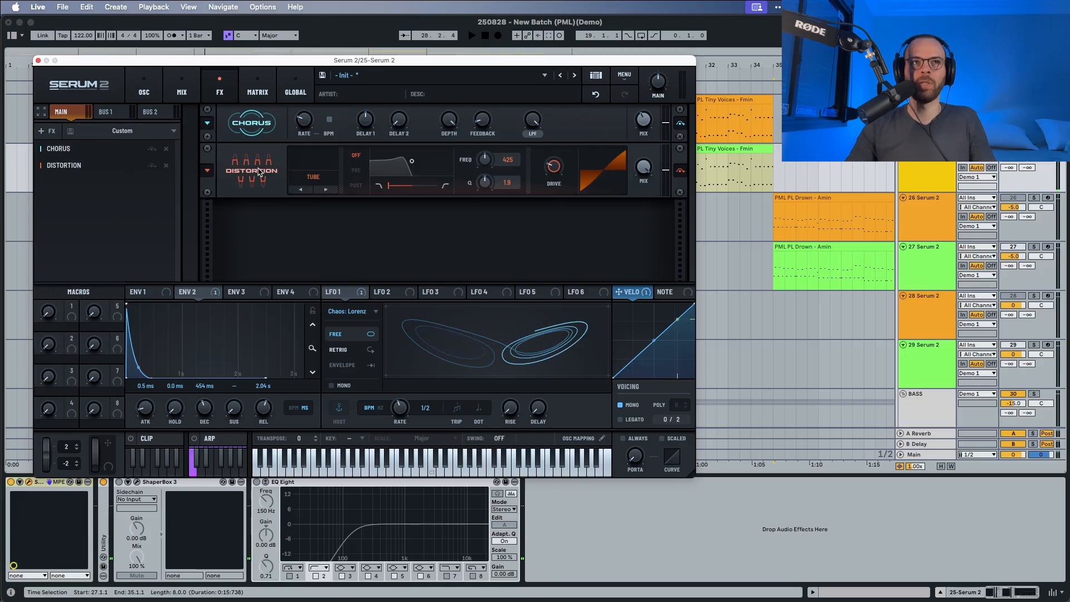
pyautogui.click(316, 181)
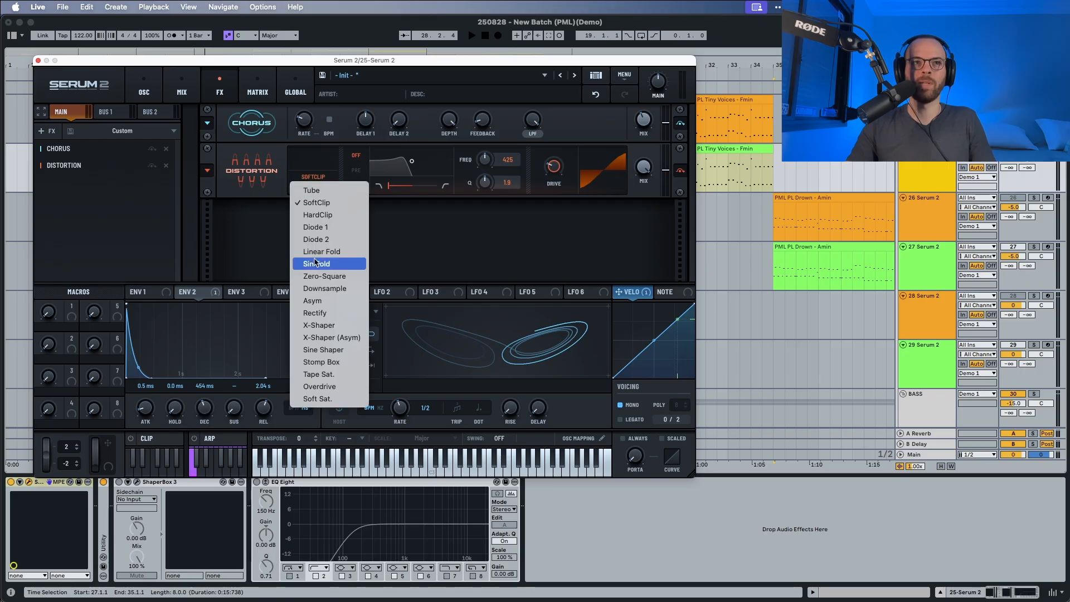
pyautogui.click(330, 294)
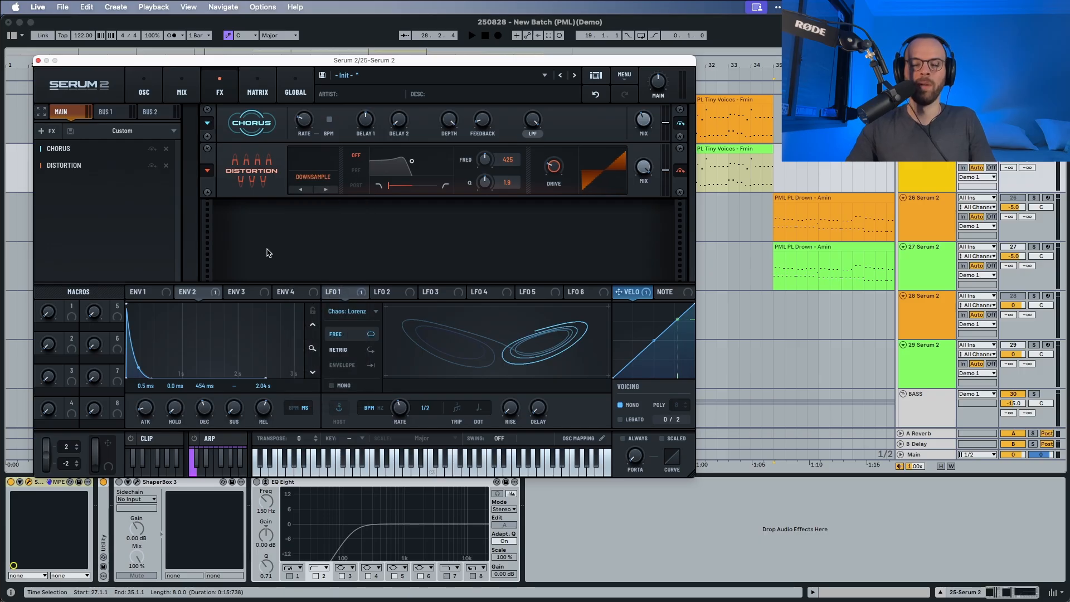
pyautogui.press('space')
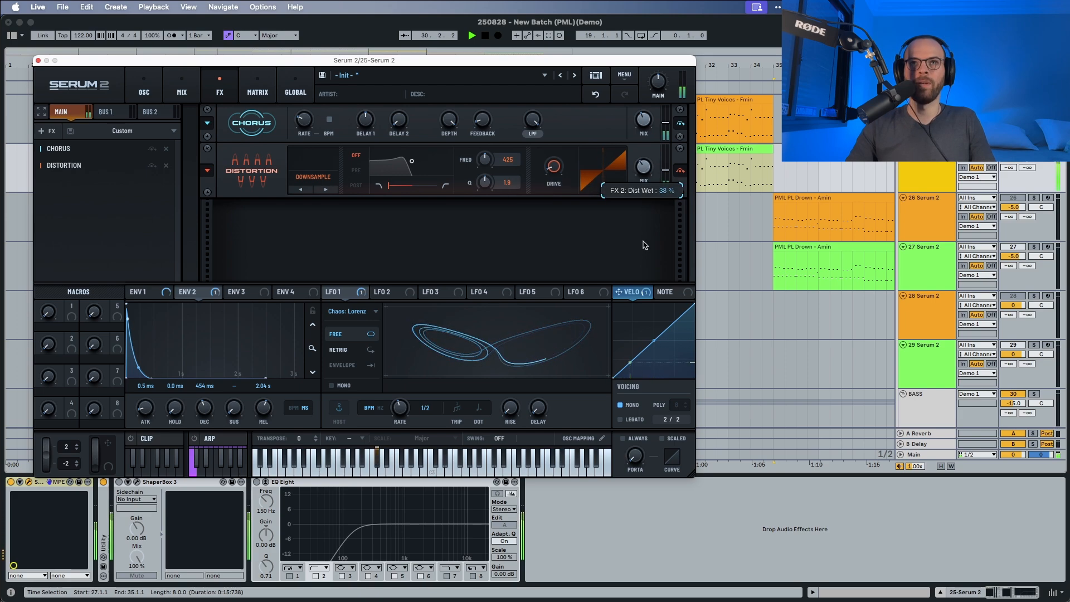
# Add a second Distortion effect, keep its Tube type, switch its filter to Post, and start playback.
pyautogui.click(47, 130)
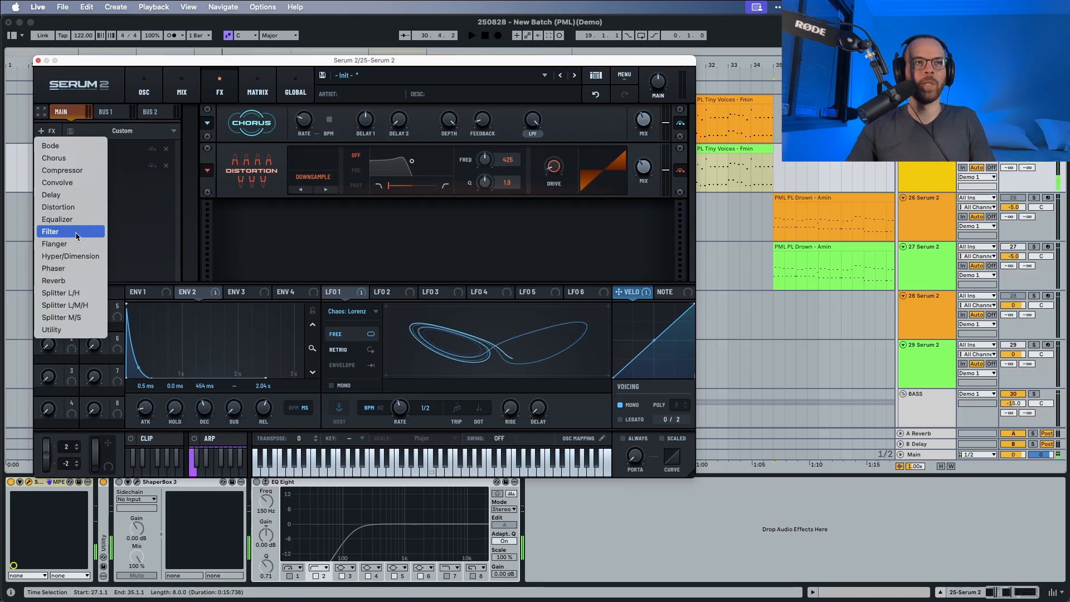
pyautogui.click(71, 210)
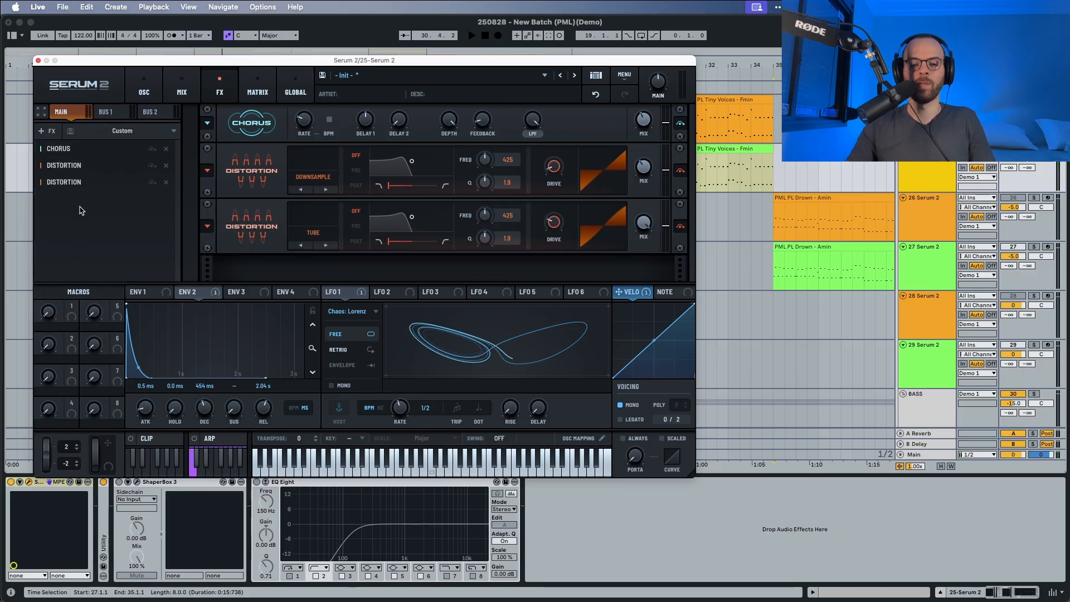
pyautogui.click(355, 242)
pyautogui.press('space')
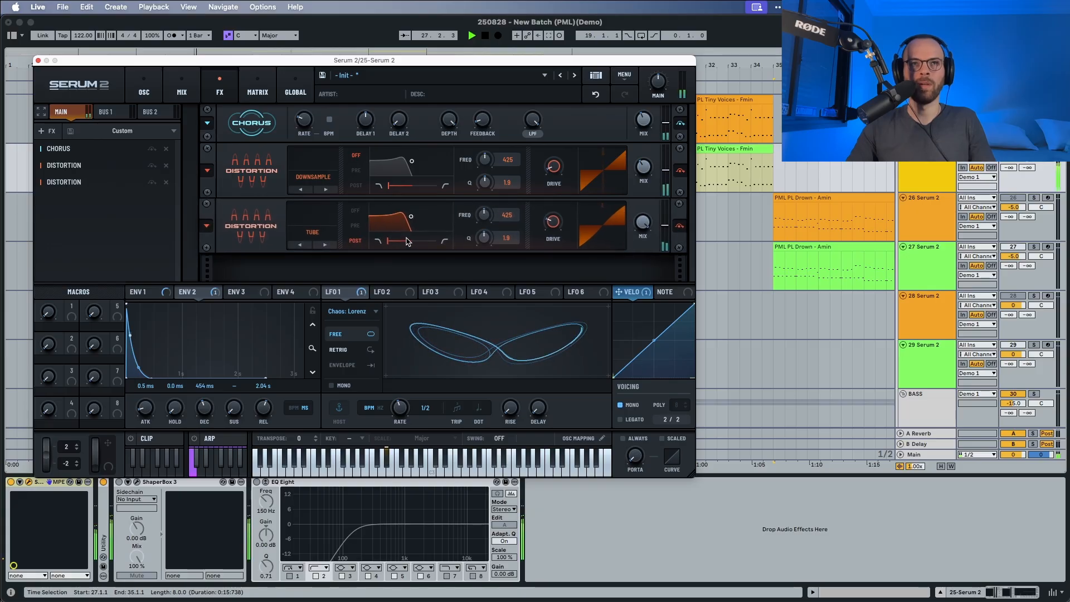
# Set the Tube distortion's post filter frequency to 8244 Hz and its Q to 0.2 while listening.
pyautogui.moveTo(482, 222); pyautogui.dragTo(488, 180)
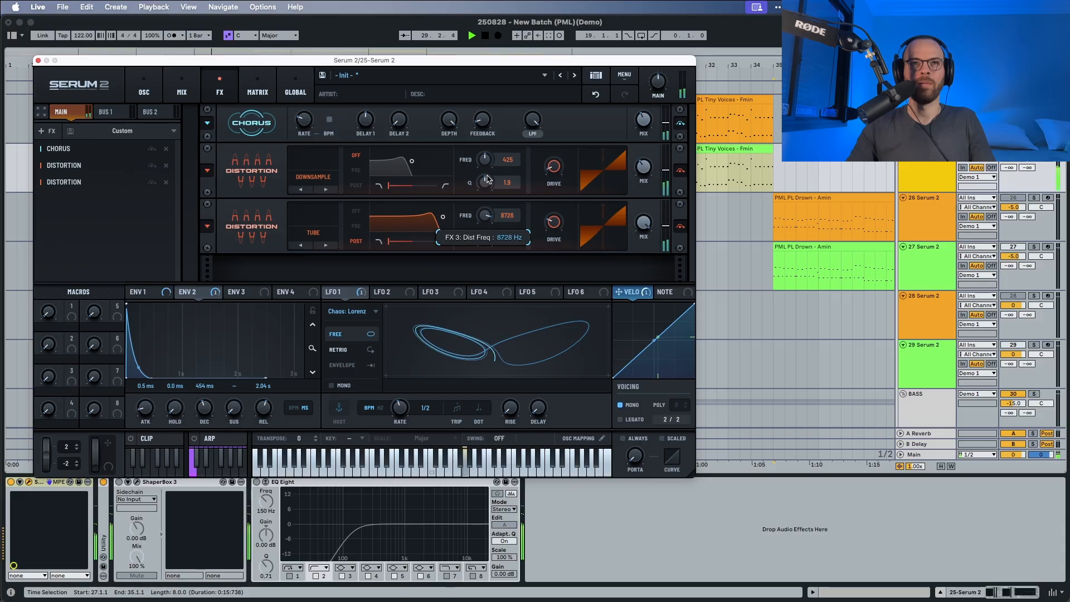
pyautogui.moveTo(485, 236); pyautogui.dragTo(484, 240)
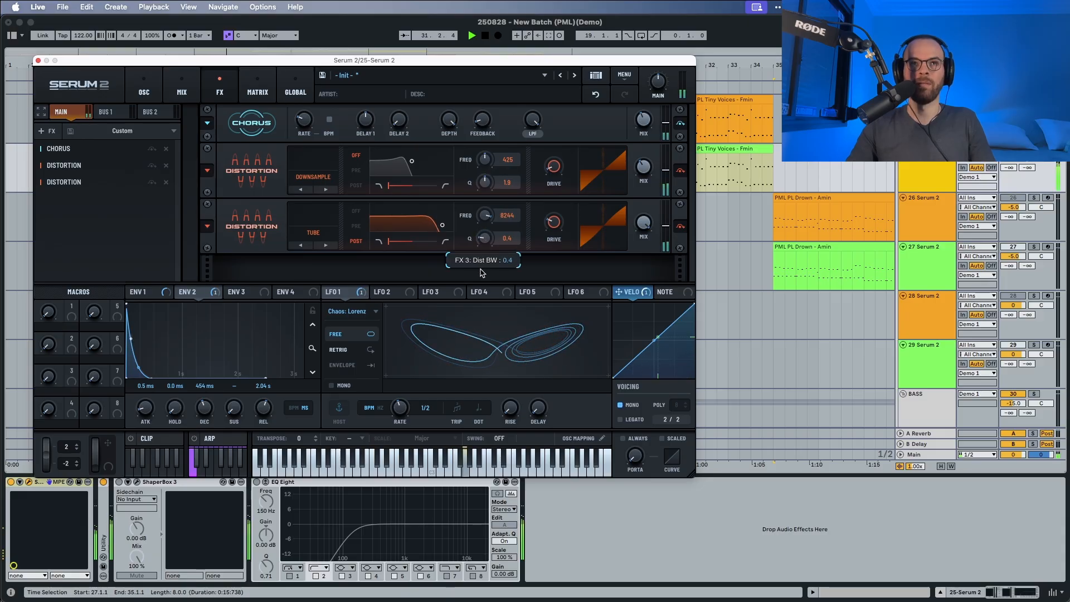
pyautogui.moveTo(483, 272); pyautogui.dragTo(483, 276)
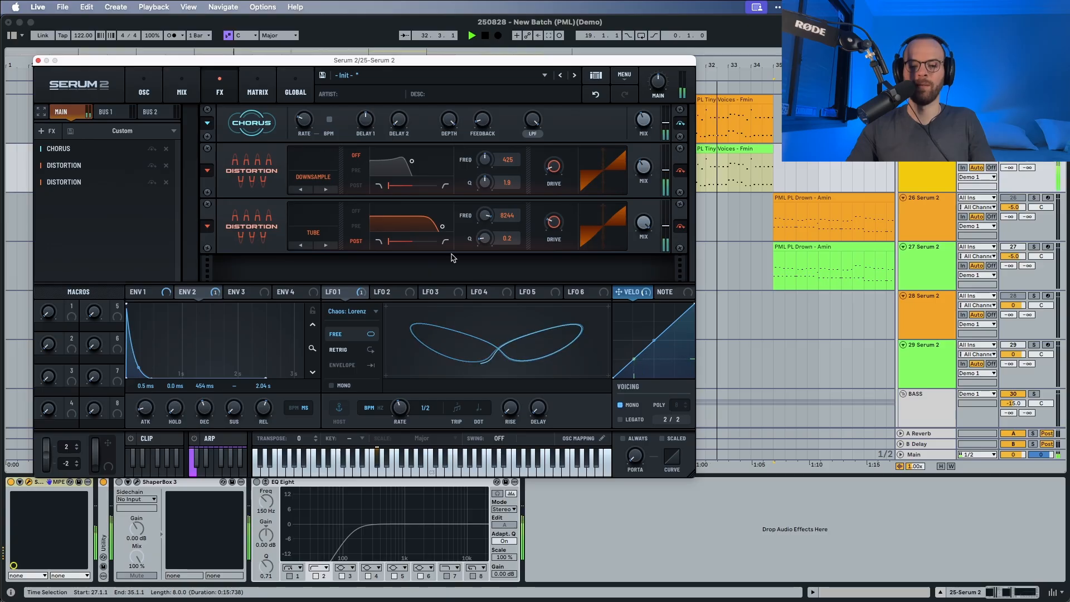
pyautogui.press('space')
pyautogui.moveTo(550, 226)
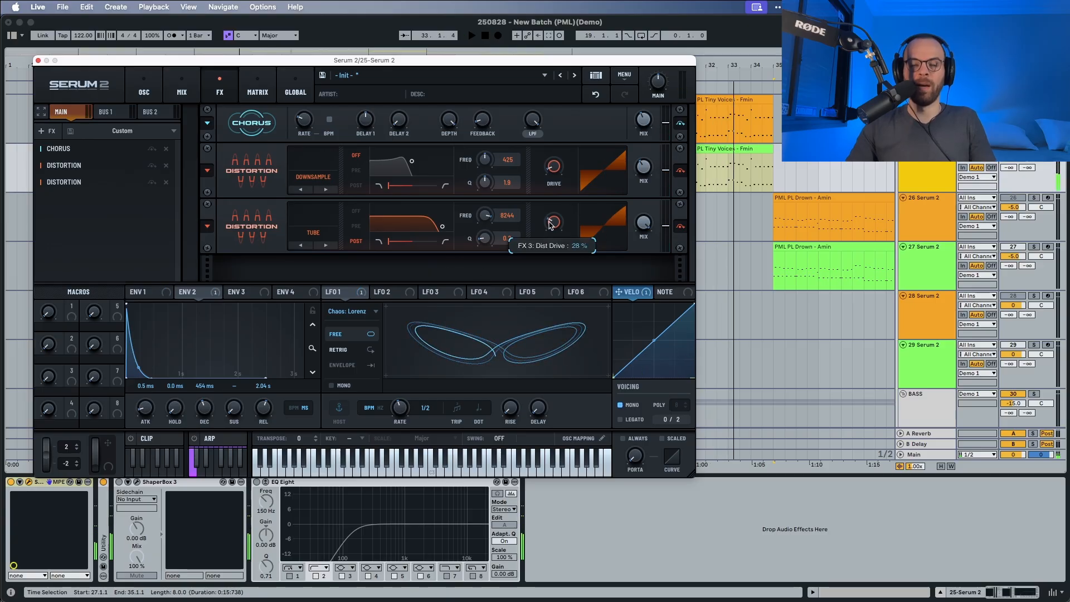
# Audition the loop and set the Tube distortion's drive to 31%.
pyautogui.press('space')
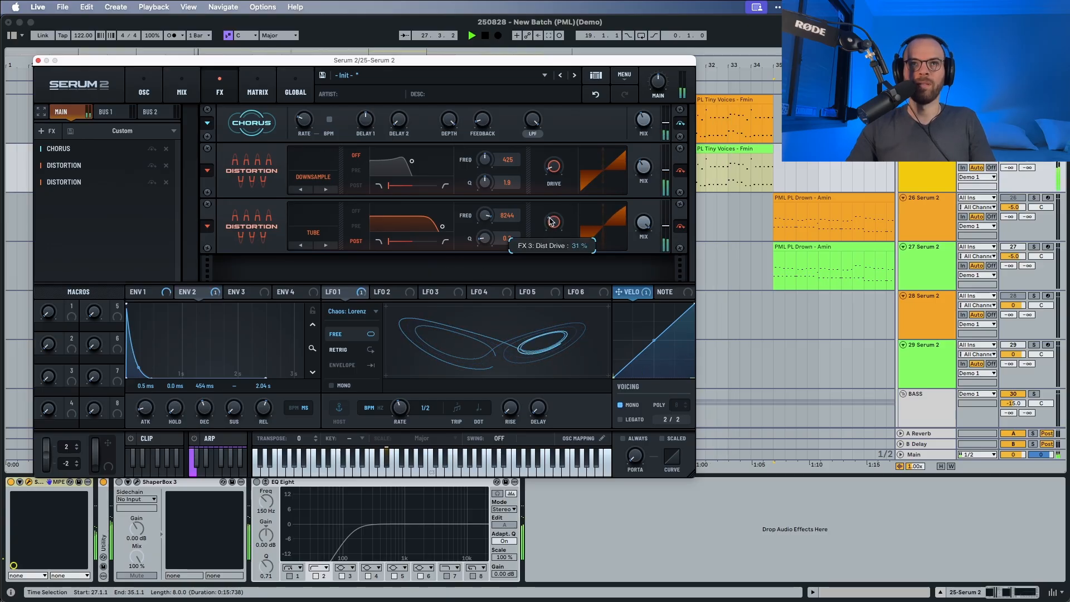
pyautogui.moveTo(639, 239)
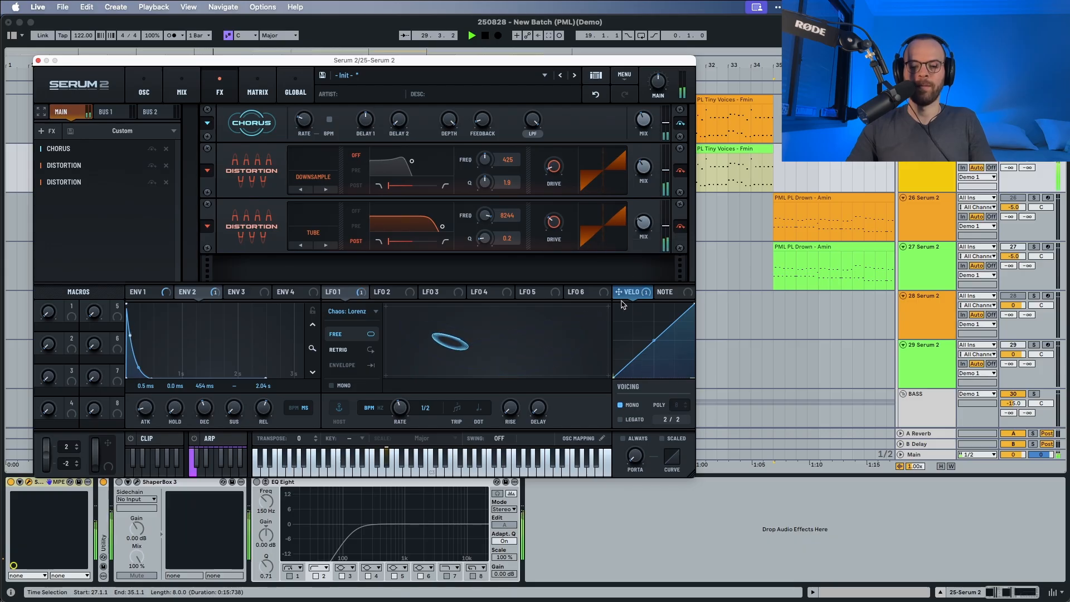
# Add an Equalizer at the end of the main effects chain, change its high band to low-pass, and start playback.
pyautogui.click(46, 131)
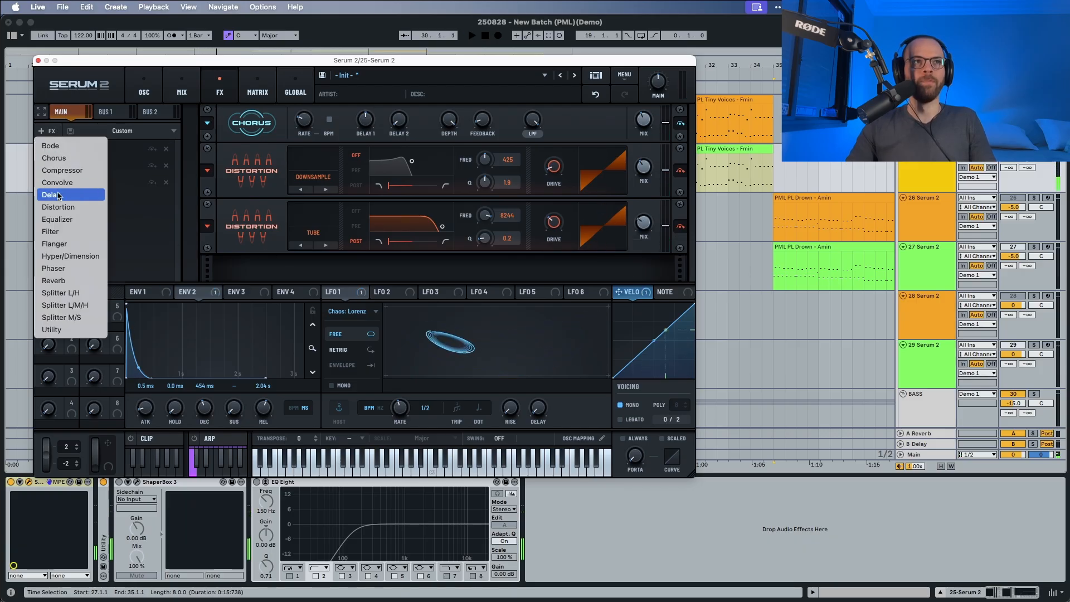
pyautogui.click(65, 219)
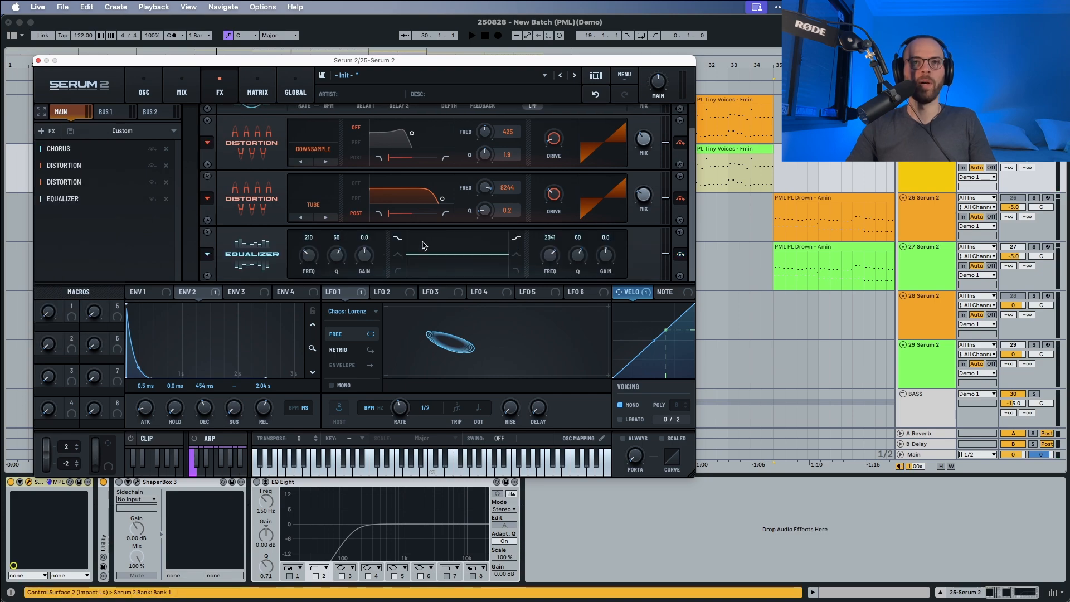
pyautogui.click(514, 271)
pyautogui.press('space')
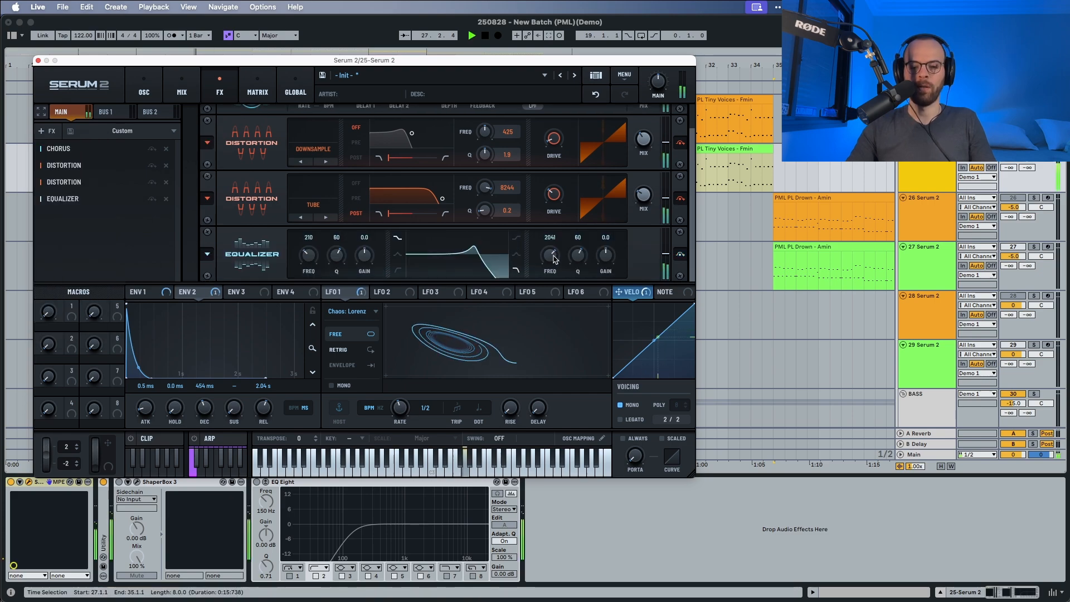
# Set the main chain equalizer's high-band frequency to 3588 Hz and its Q to 51% while listening.
pyautogui.moveTo(555, 259); pyautogui.dragTo(555, 257)
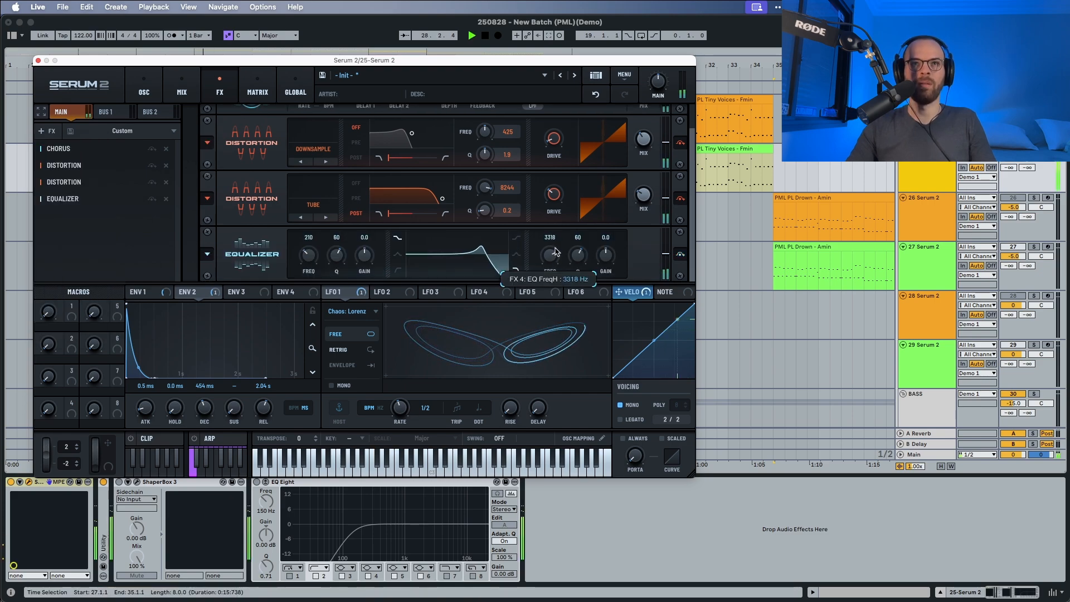
pyautogui.moveTo(555, 250); pyautogui.dragTo(578, 258)
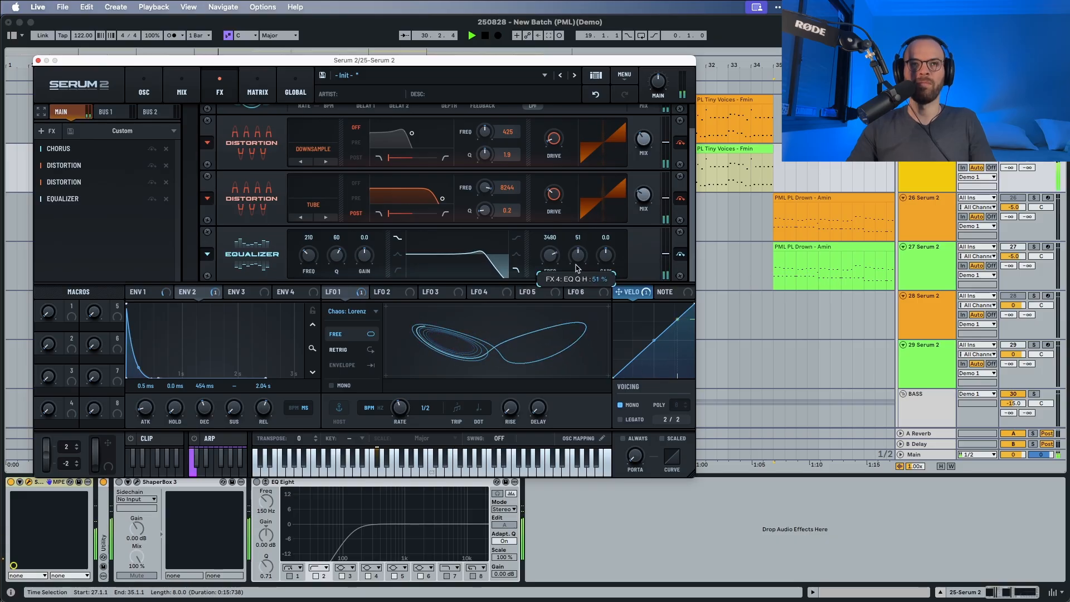
pyautogui.scroll(2, 549, 264)
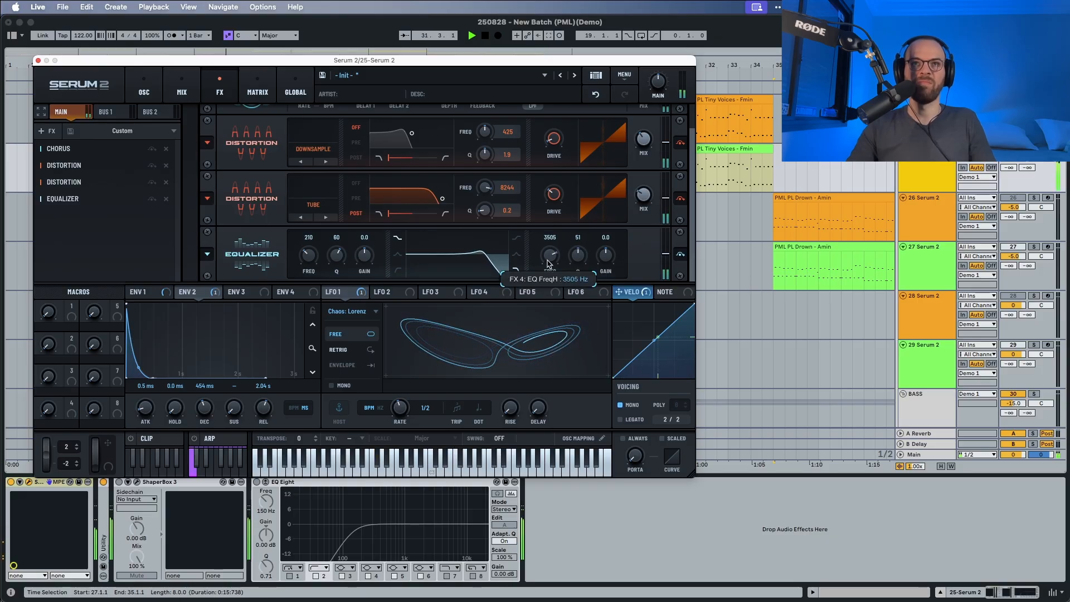
pyautogui.scroll(5, 549, 264)
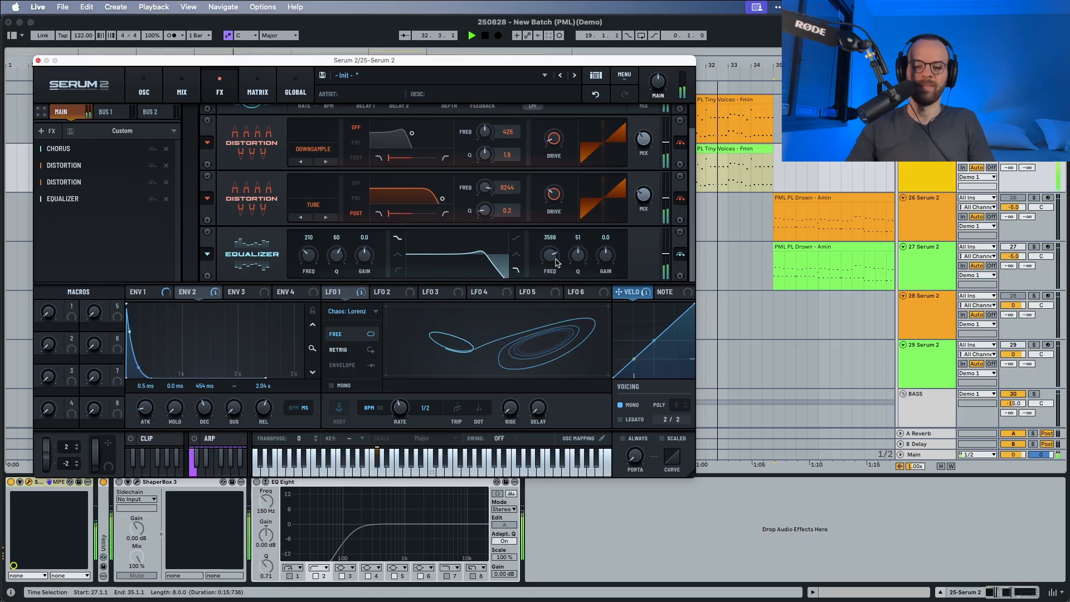
# Add a Compressor after the equalizer and set its threshold to -20.2 dB and its gain to 3.0 during playback.
pyautogui.click(52, 131)
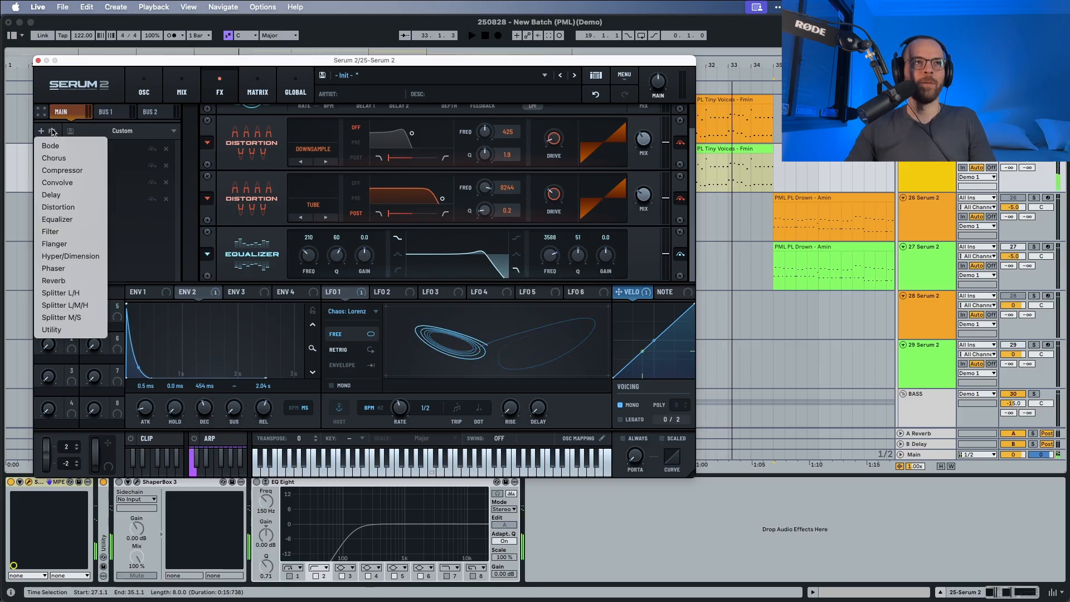
pyautogui.click(72, 172)
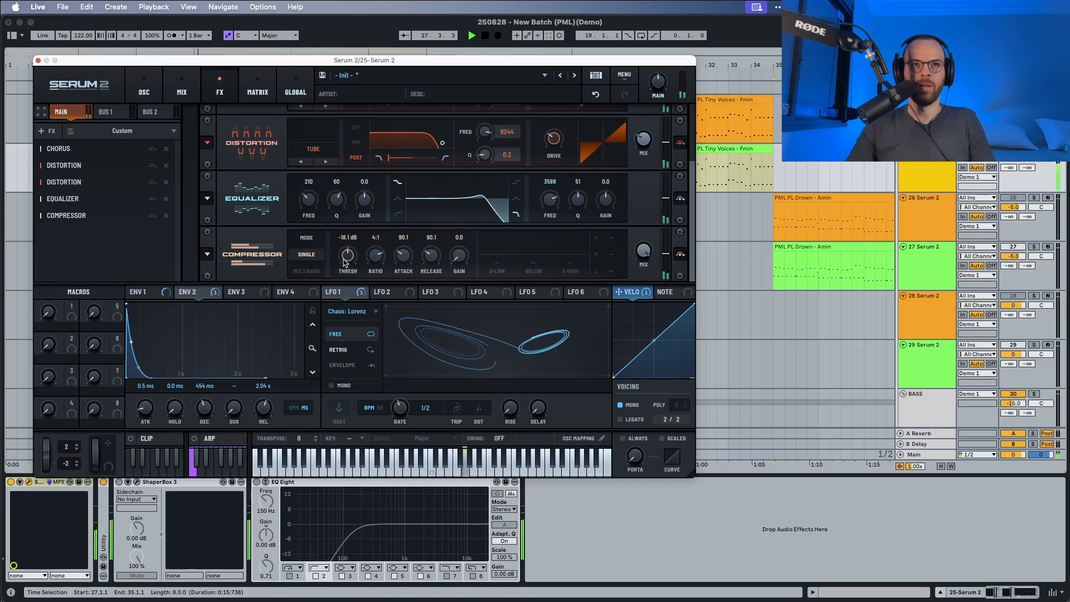
pyautogui.moveTo(345, 261); pyautogui.dragTo(347, 261)
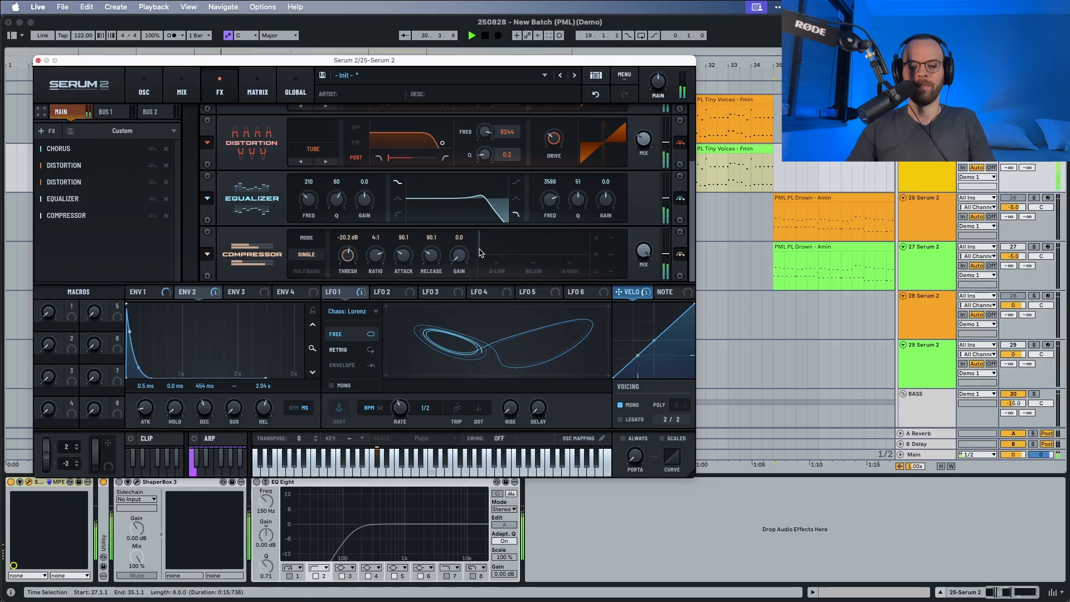
pyautogui.press('space')
pyautogui.moveTo(458, 267)
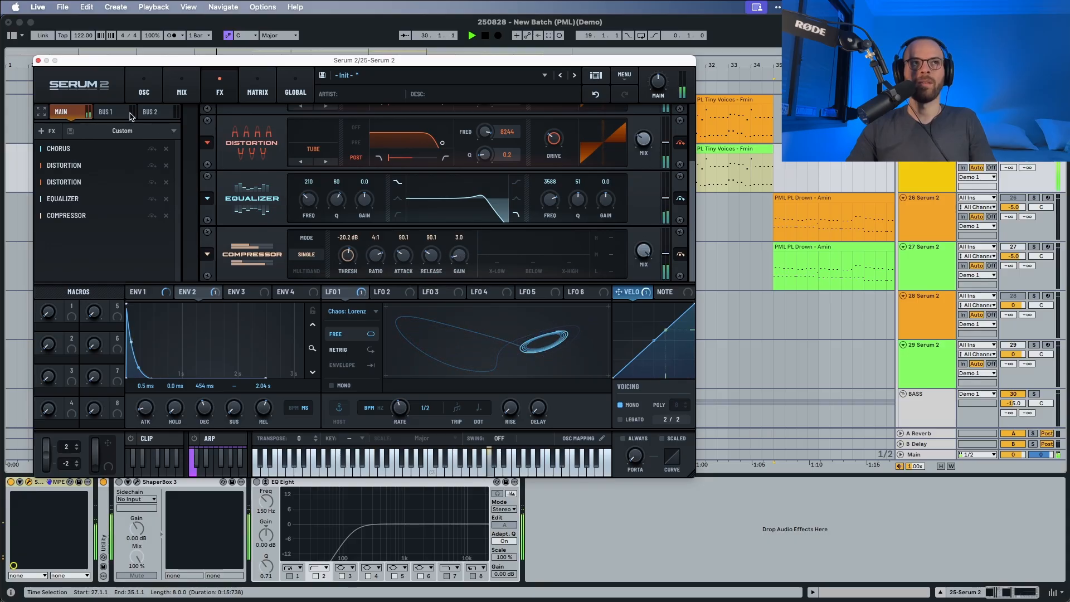
# Send Filter 1 to Bus 1 at 84% (-4.6 dB), keeping its main output, and audition it.
pyautogui.click(144, 88)
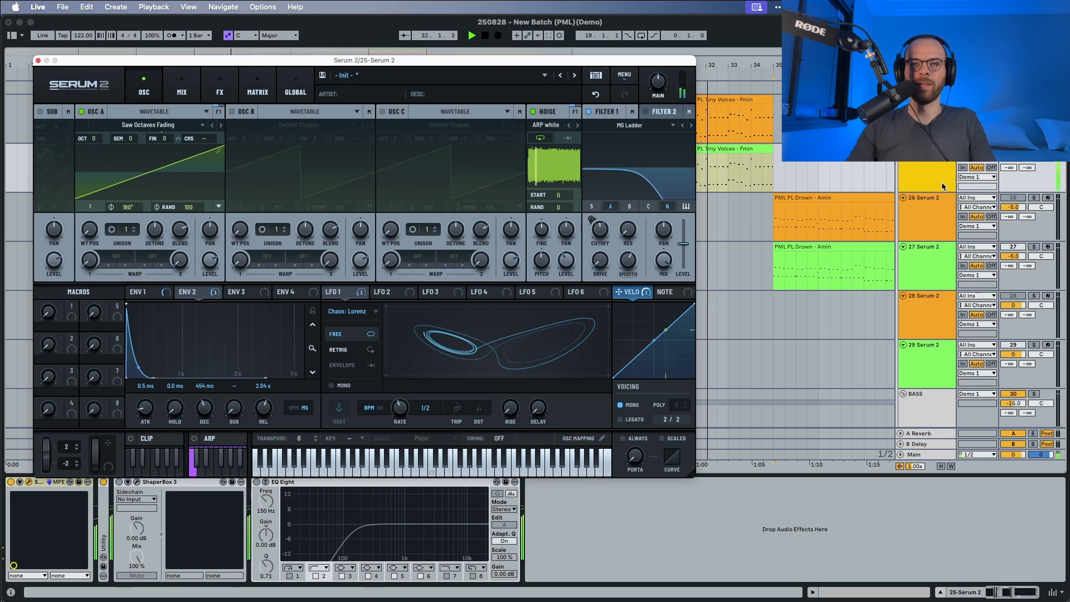
pyautogui.click(924, 164)
pyautogui.press('space')
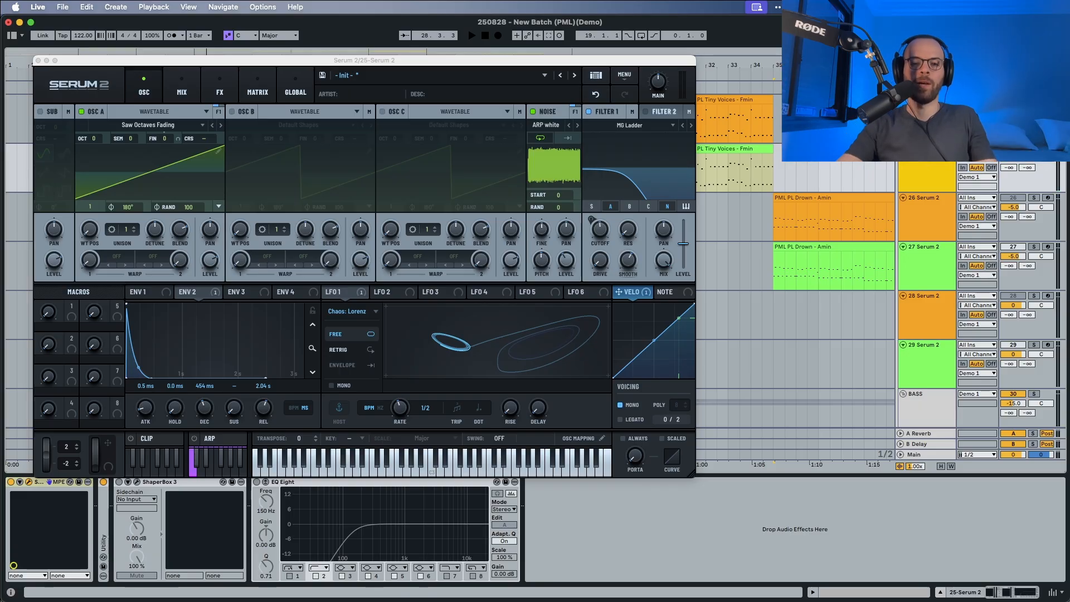
pyautogui.click(633, 114)
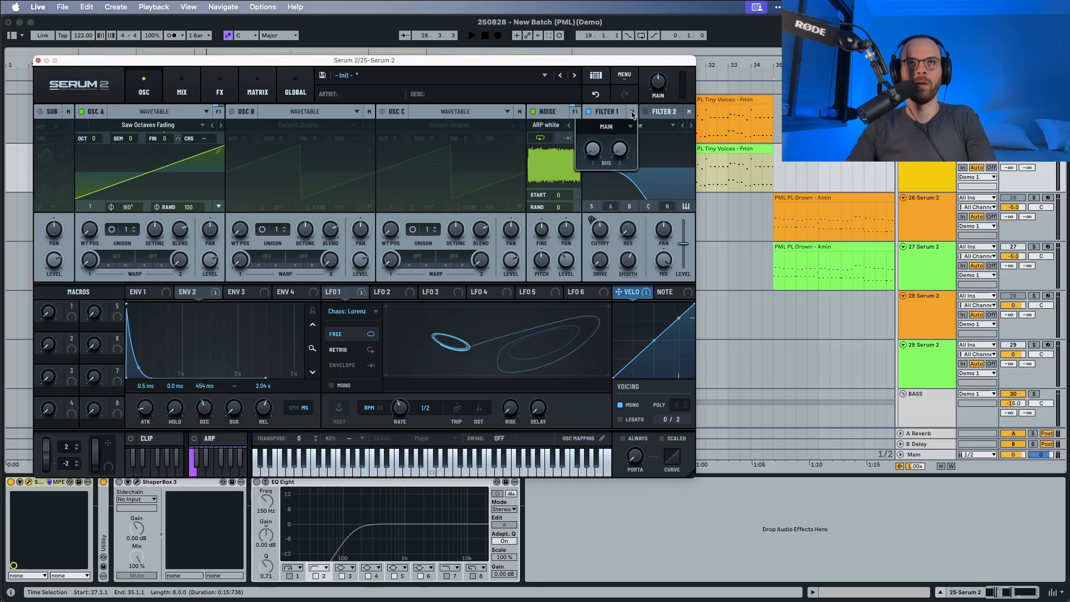
pyautogui.click(594, 152)
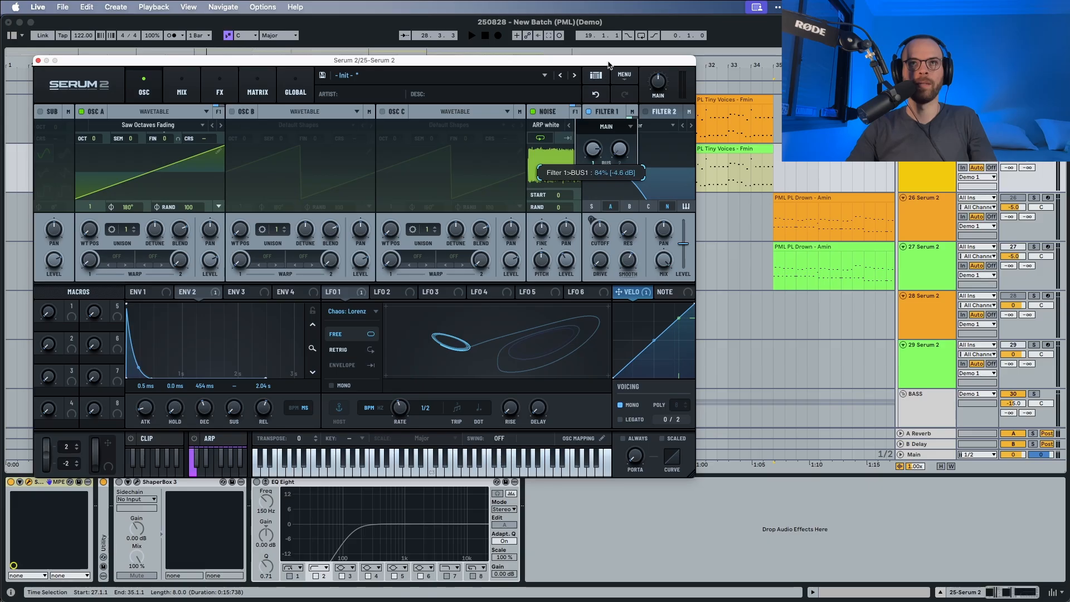
pyautogui.press('space')
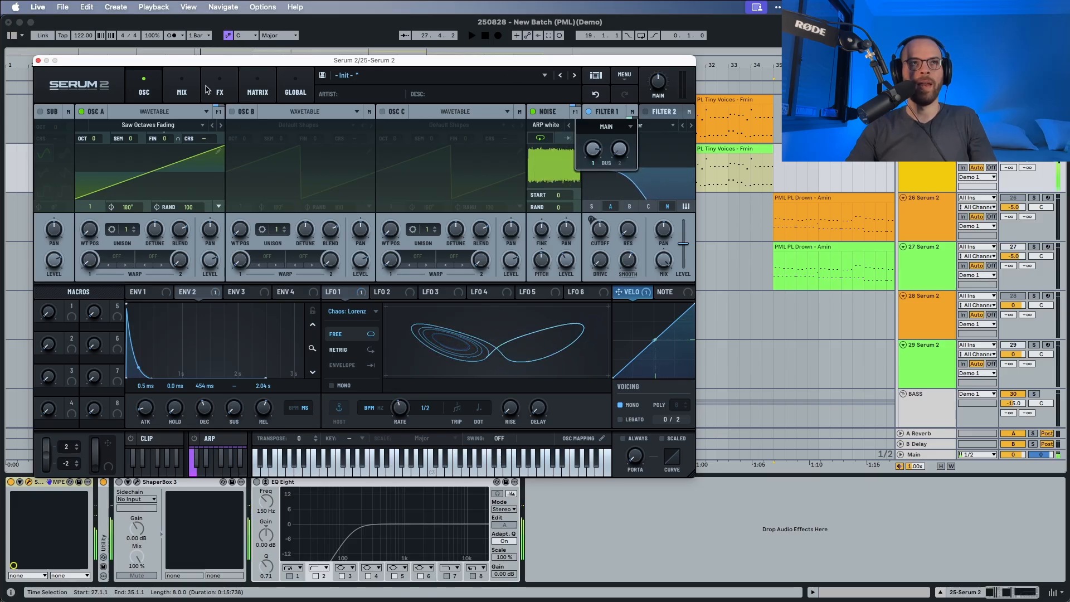
# Add a Delay effect to the Bus 1 effects chain and start playback.
pyautogui.click(211, 89)
pyautogui.click(106, 111)
pyautogui.click(46, 131)
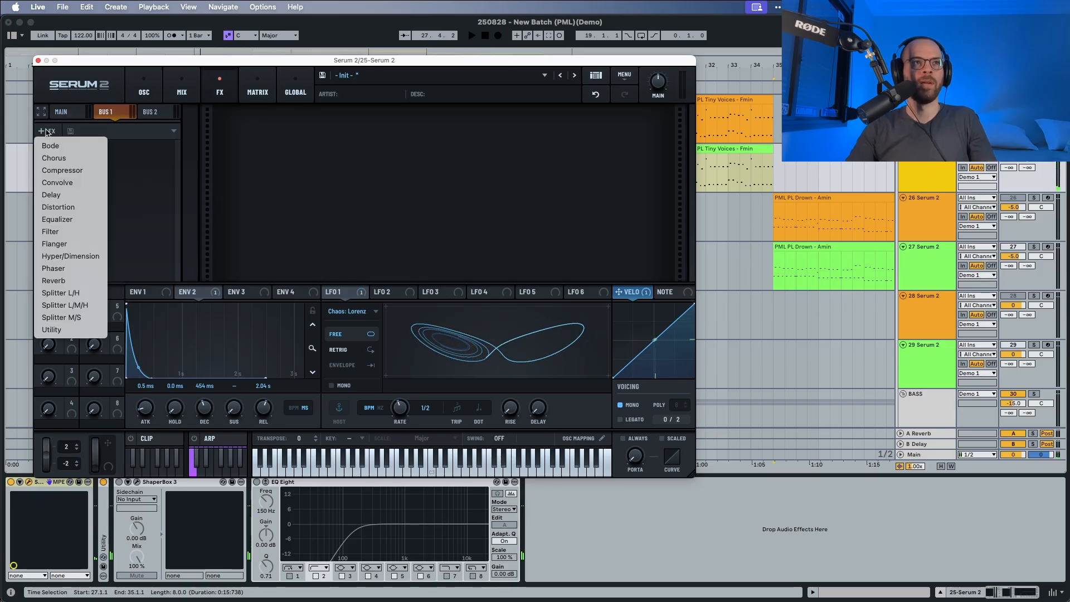
pyautogui.click(63, 200)
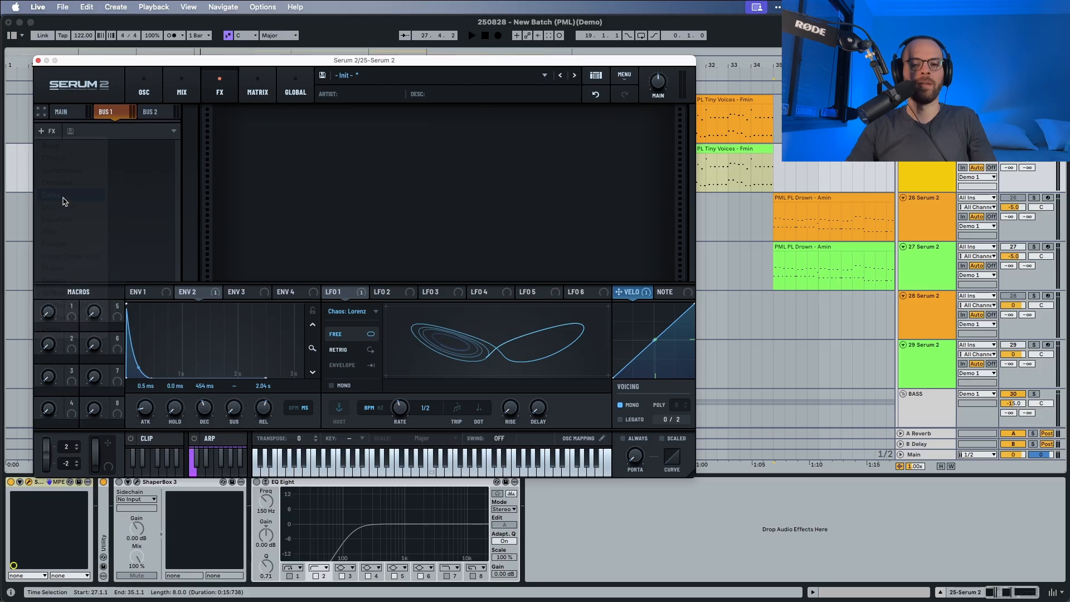
pyautogui.press('space')
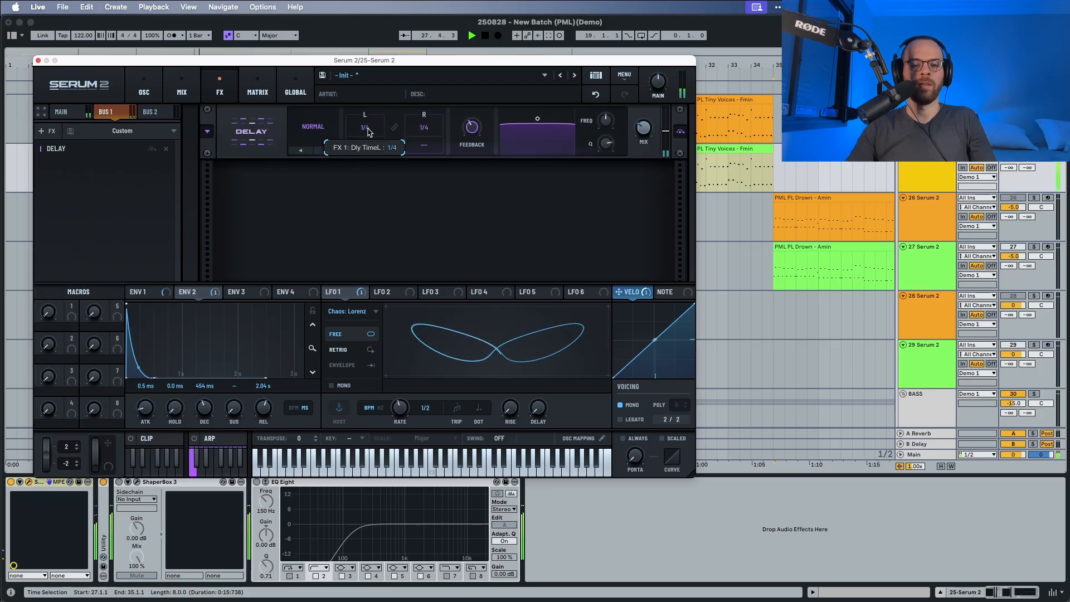
# Set the Bus 1 delay to Ping-Pong with dotted 1/4 left and dotted 1/32 right times, and narrow its filter band while listening.
pyautogui.moveTo(415, 135); pyautogui.dragTo(418, 144)
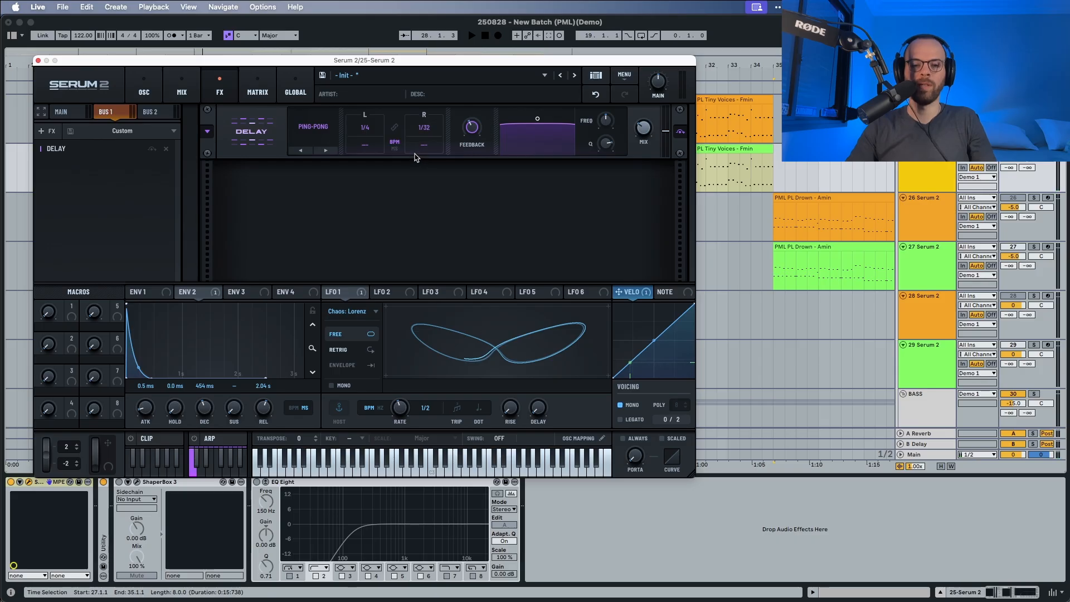
pyautogui.press('space')
pyautogui.moveTo(364, 138); pyautogui.dragTo(423, 146)
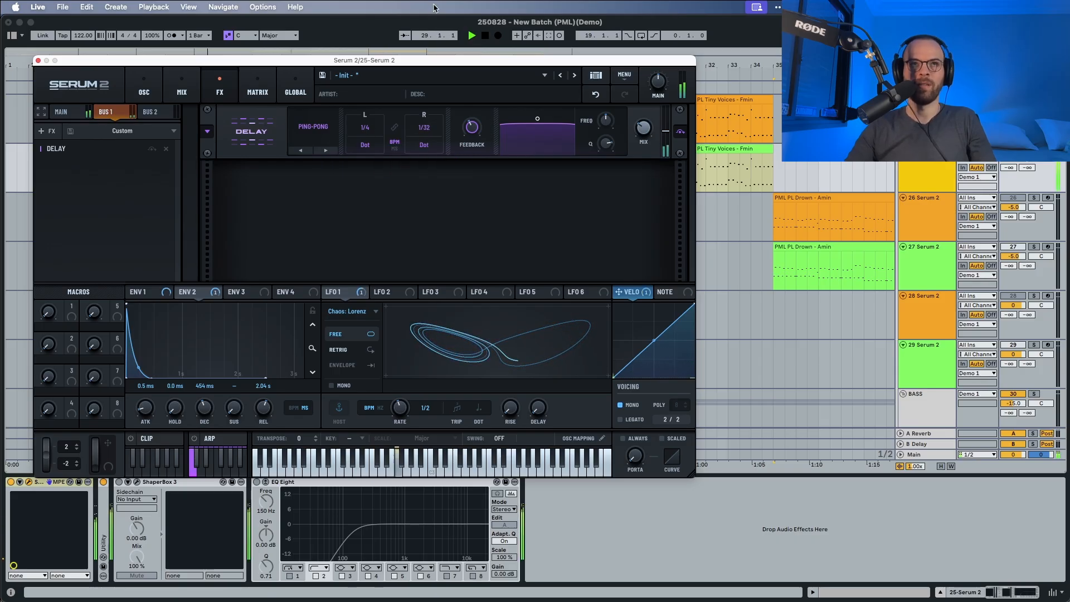
pyautogui.moveTo(604, 120); pyautogui.dragTo(604, 160)
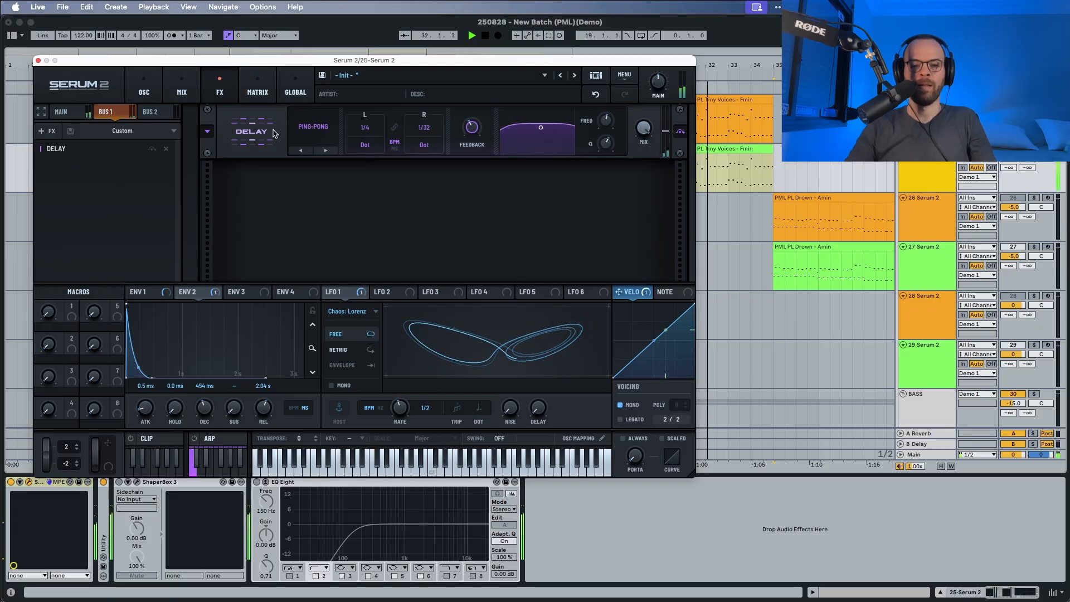
pyautogui.press('space')
# Add an Equalizer after the Bus 1 delay and set both its low and high band gains to -24.0 dB.
pyautogui.click(65, 139)
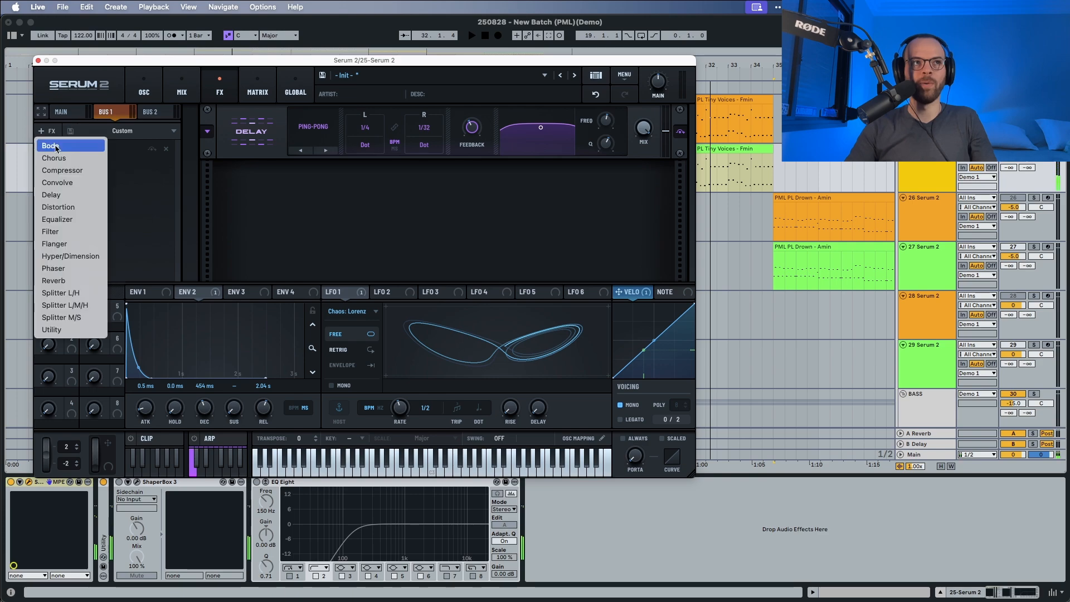
pyautogui.click(59, 219)
pyautogui.moveTo(366, 190); pyautogui.dragTo(374, 259)
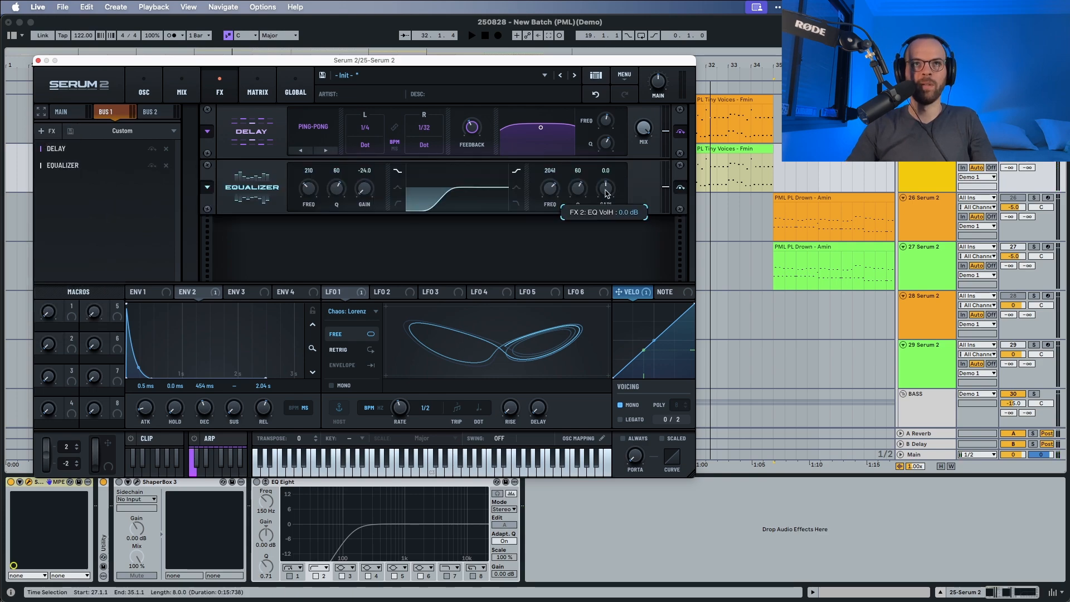
pyautogui.moveTo(605, 190); pyautogui.dragTo(595, 269)
# Set the Bus 1 equalizer's low frequency to 321 Hz and its high frequency to 4117 Hz during playback.
pyautogui.press('space')
pyautogui.moveTo(310, 193); pyautogui.dragTo(312, 189)
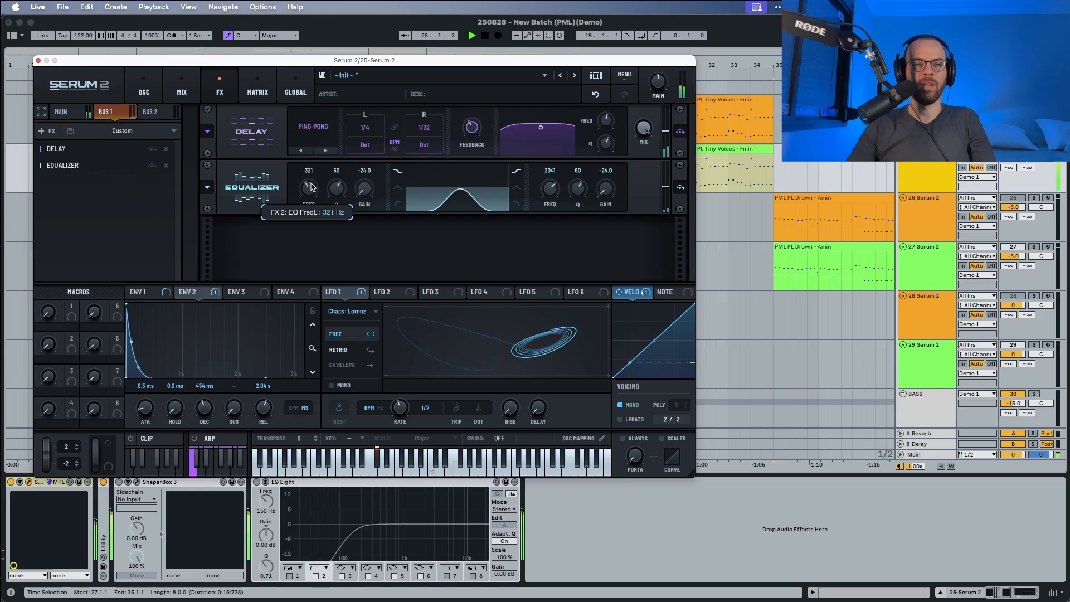
pyautogui.moveTo(554, 190); pyautogui.dragTo(556, 190)
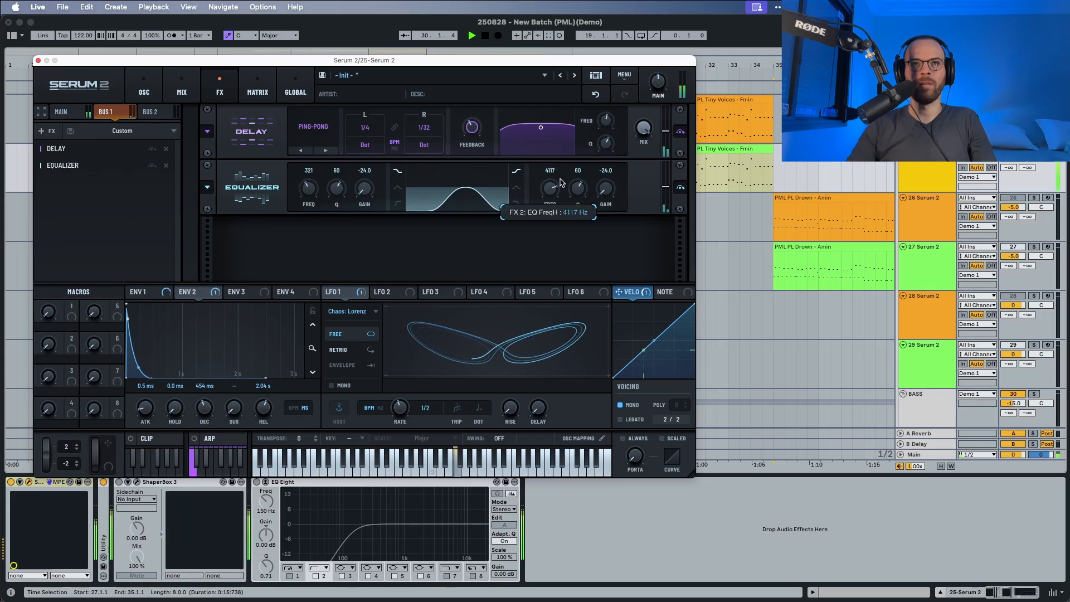
# Check Filter 1's Bus 1 send and audition the sound with the delay.
pyautogui.click(144, 88)
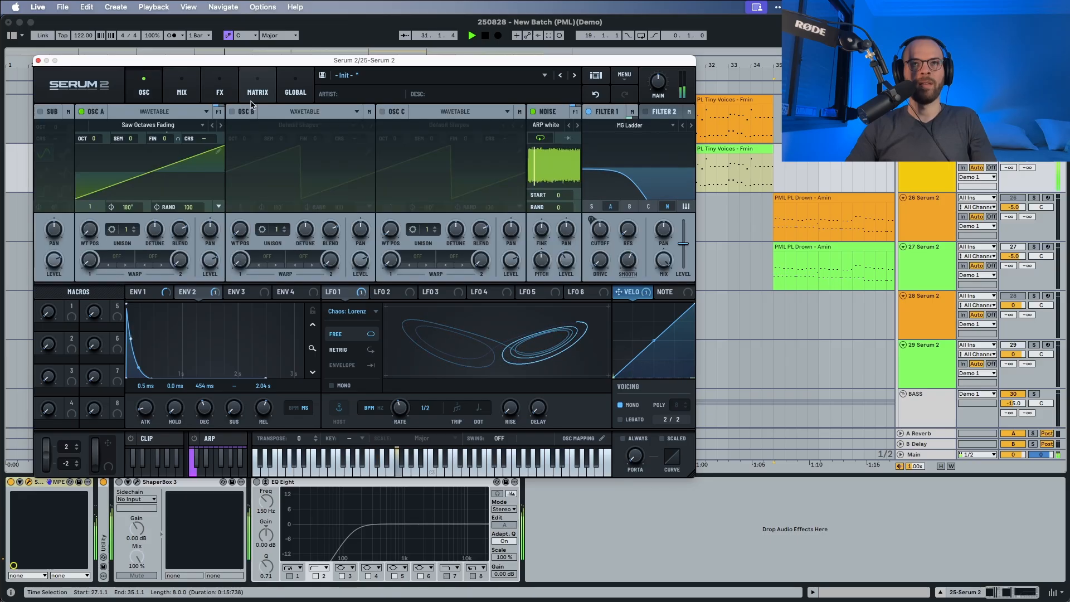
pyautogui.click(632, 112)
pyautogui.moveTo(595, 157)
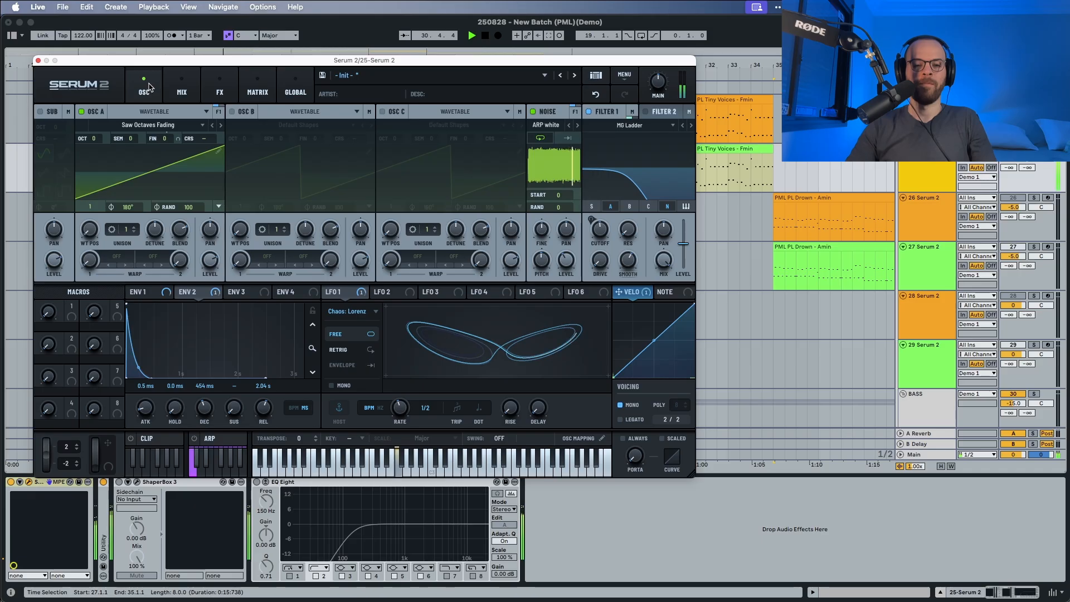
pyautogui.press('space')
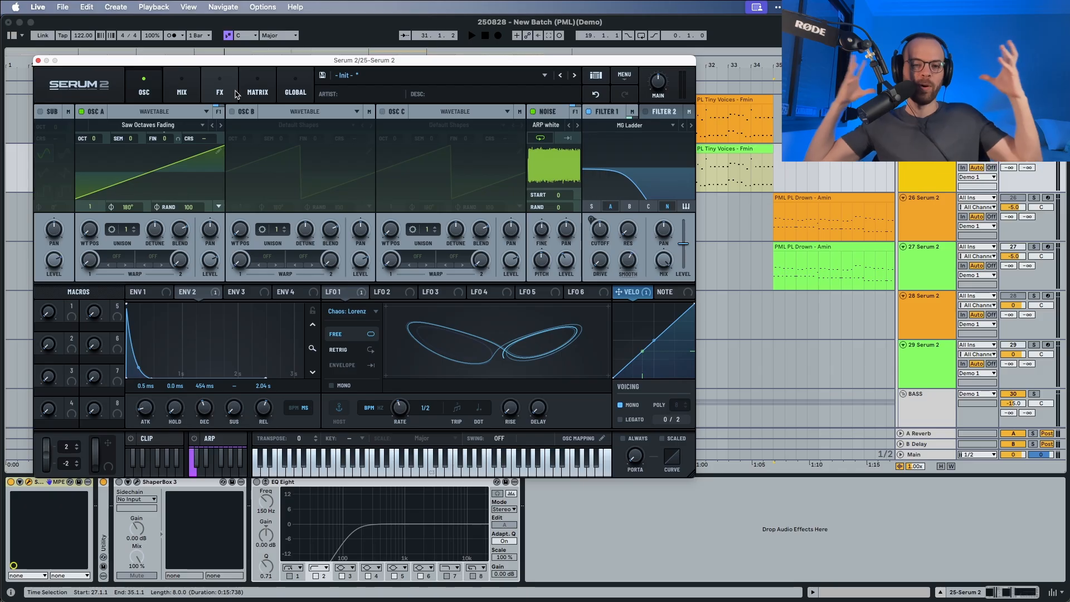
pyautogui.press('space')
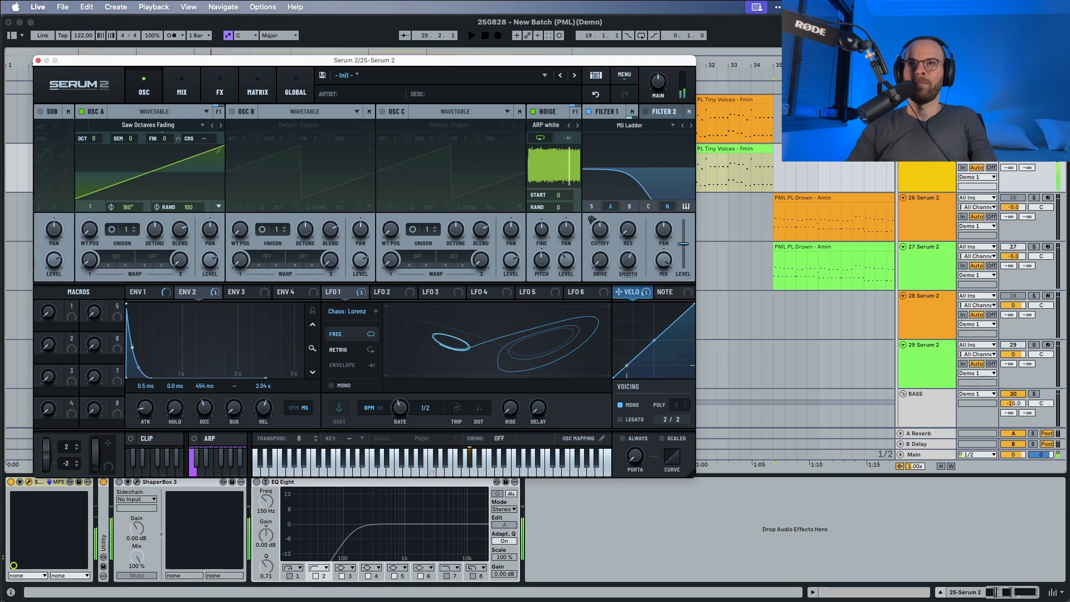
pyautogui.press('space')
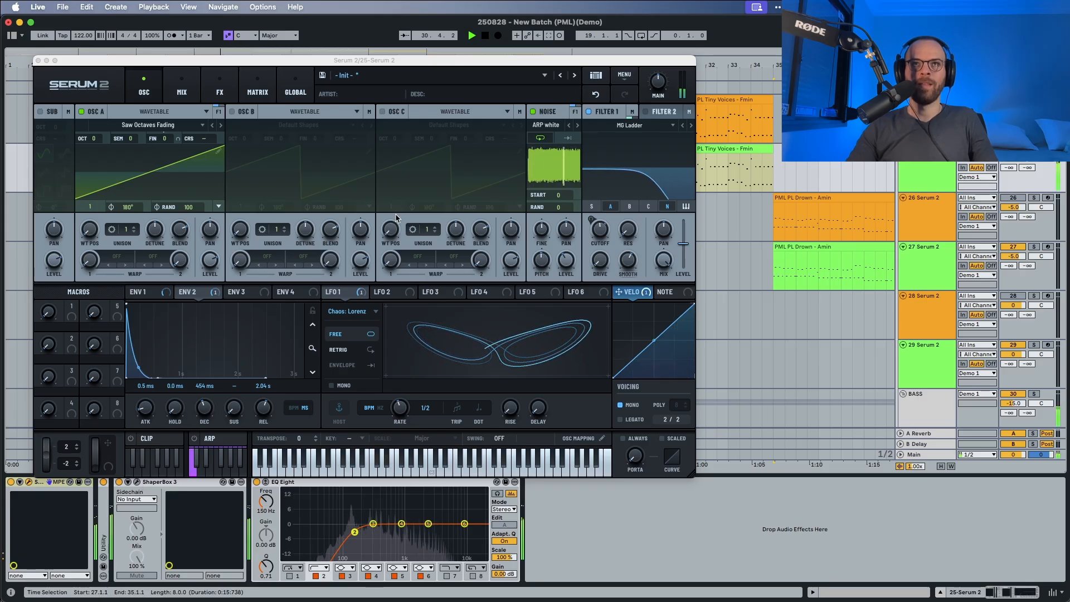
# Set Filter 1's Bus 1 send to 81% (-5.4 dB) while the loop plays.
pyautogui.click(632, 112)
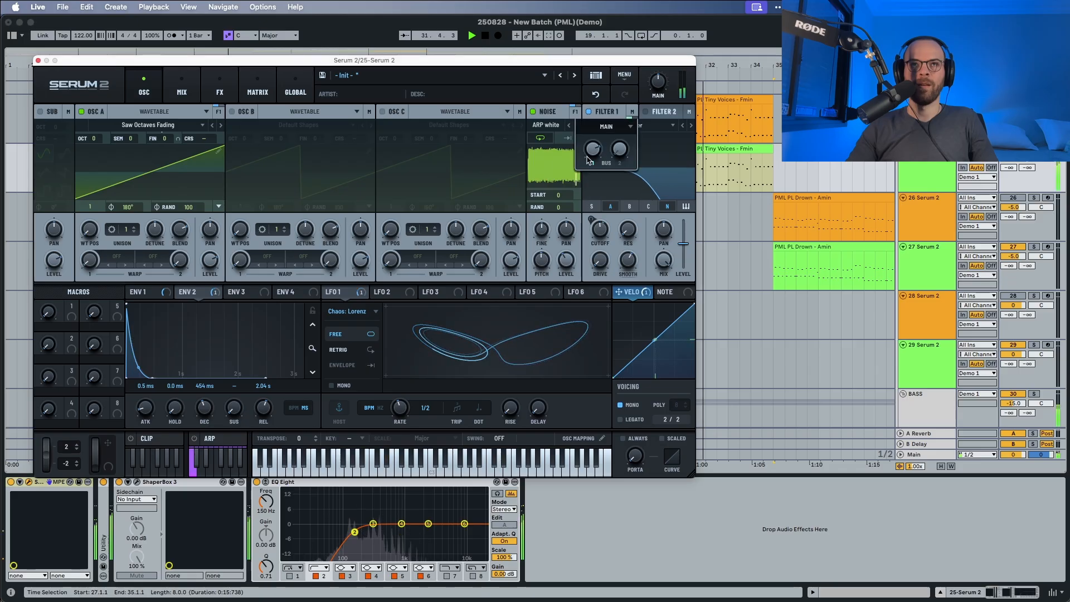
pyautogui.moveTo(589, 157)
pyautogui.mouseDown()
pyautogui.moveTo(583, 277)
pyautogui.moveTo(593, 146)
pyautogui.mouseUp()
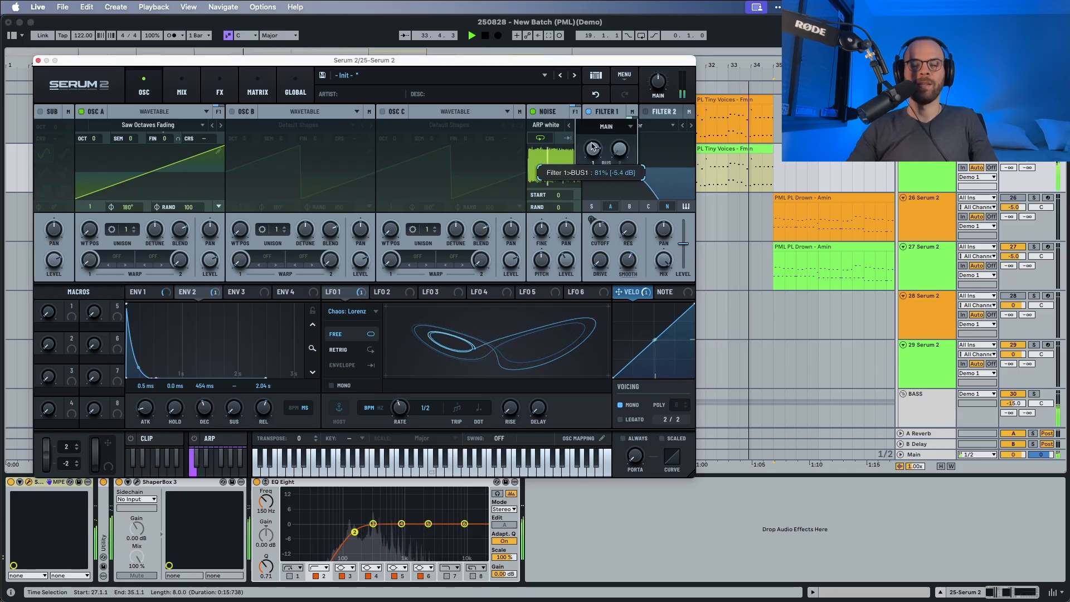
# Stop playback and switch from track 25 to the original PML PL Tiny Voices patch on track 24.
pyautogui.click(926, 149)
pyautogui.press('space')
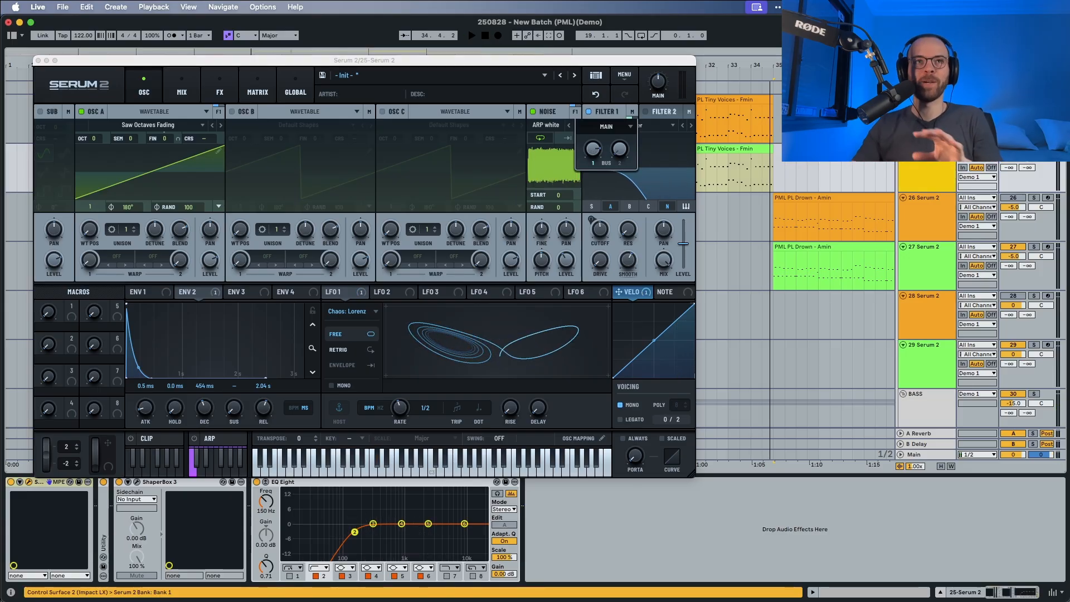
pyautogui.press('Up')
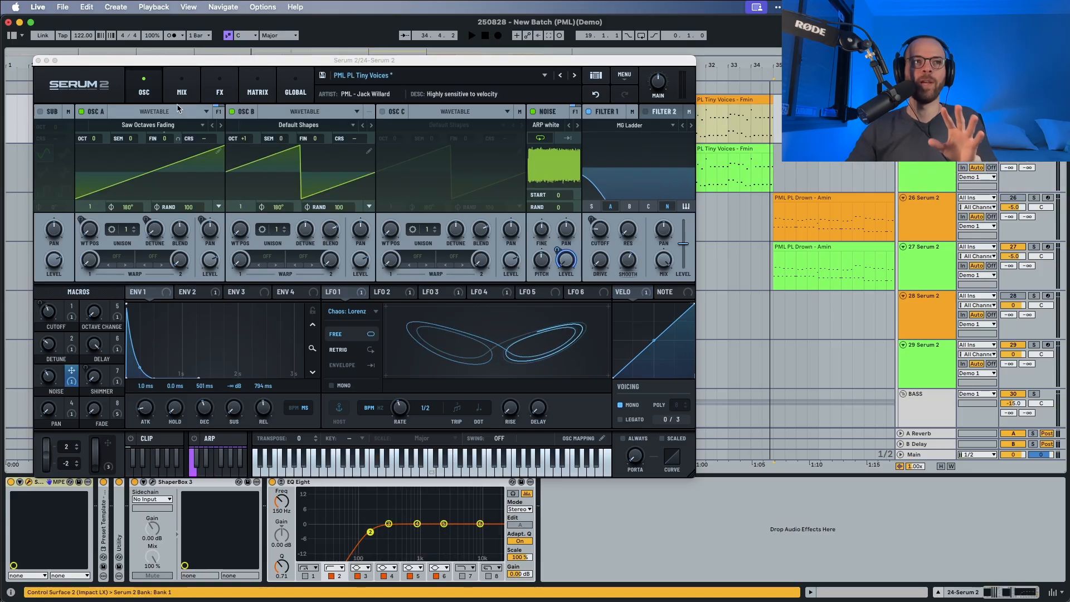